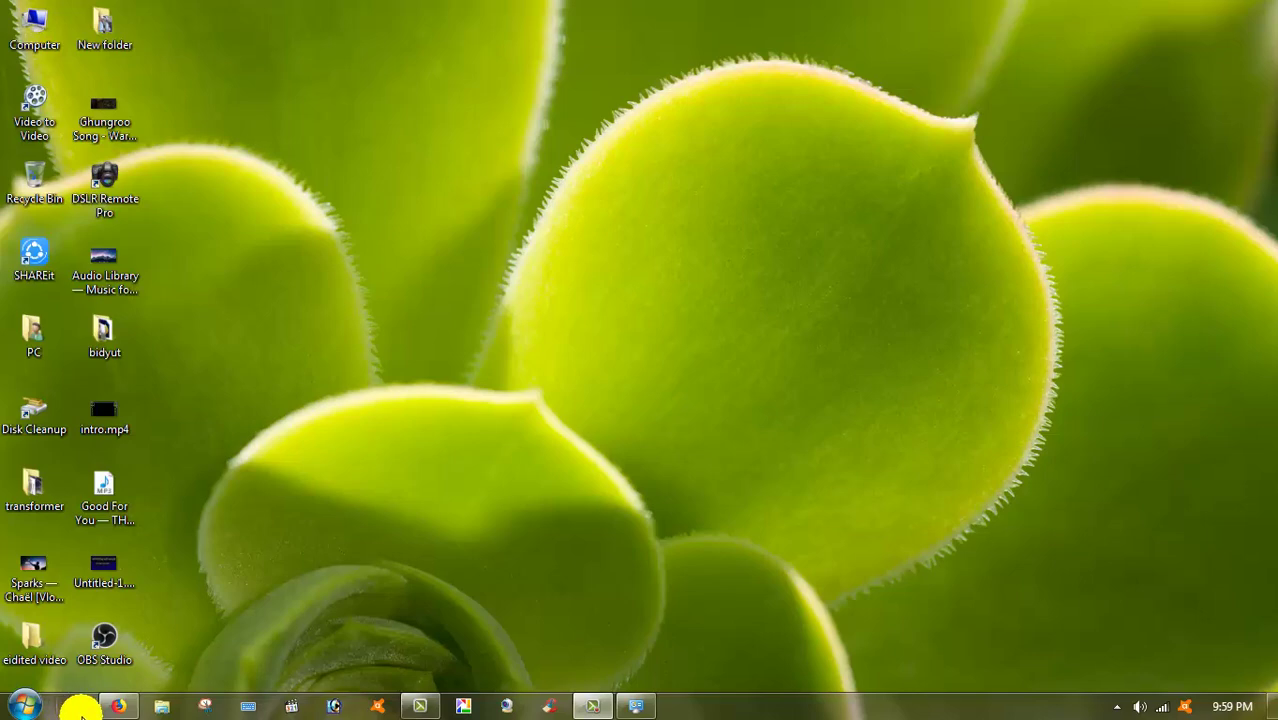
# Launch Google Chrome from the taskbar
pyautogui.click(75, 706)
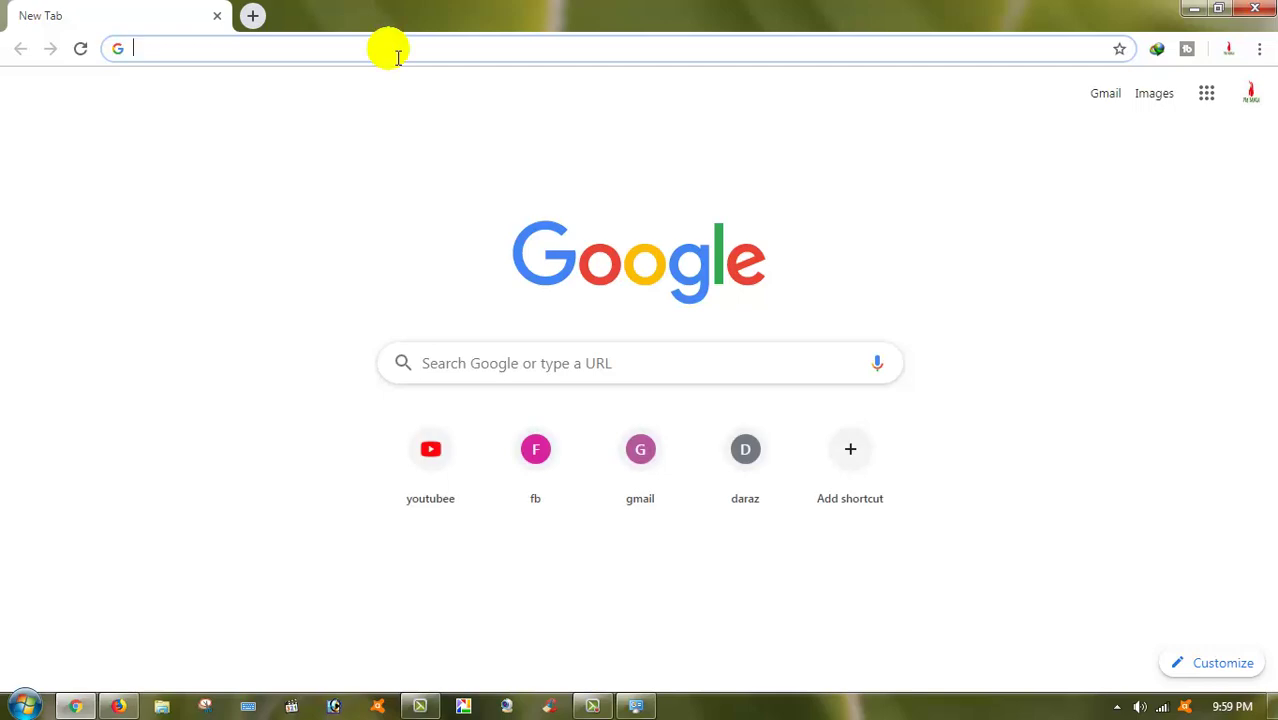
# Search Google for the router address 192.168.o.1 from the address bar suggestion
pyautogui.write('192')
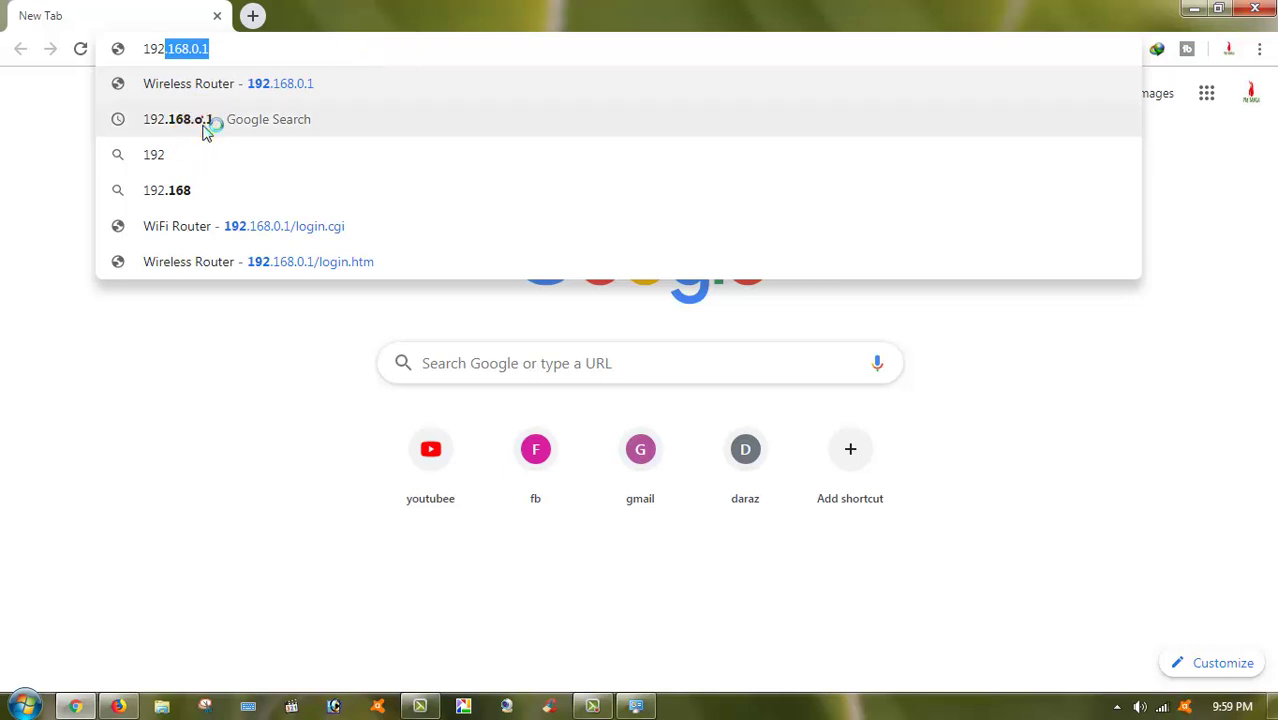
pyautogui.click(206, 128)
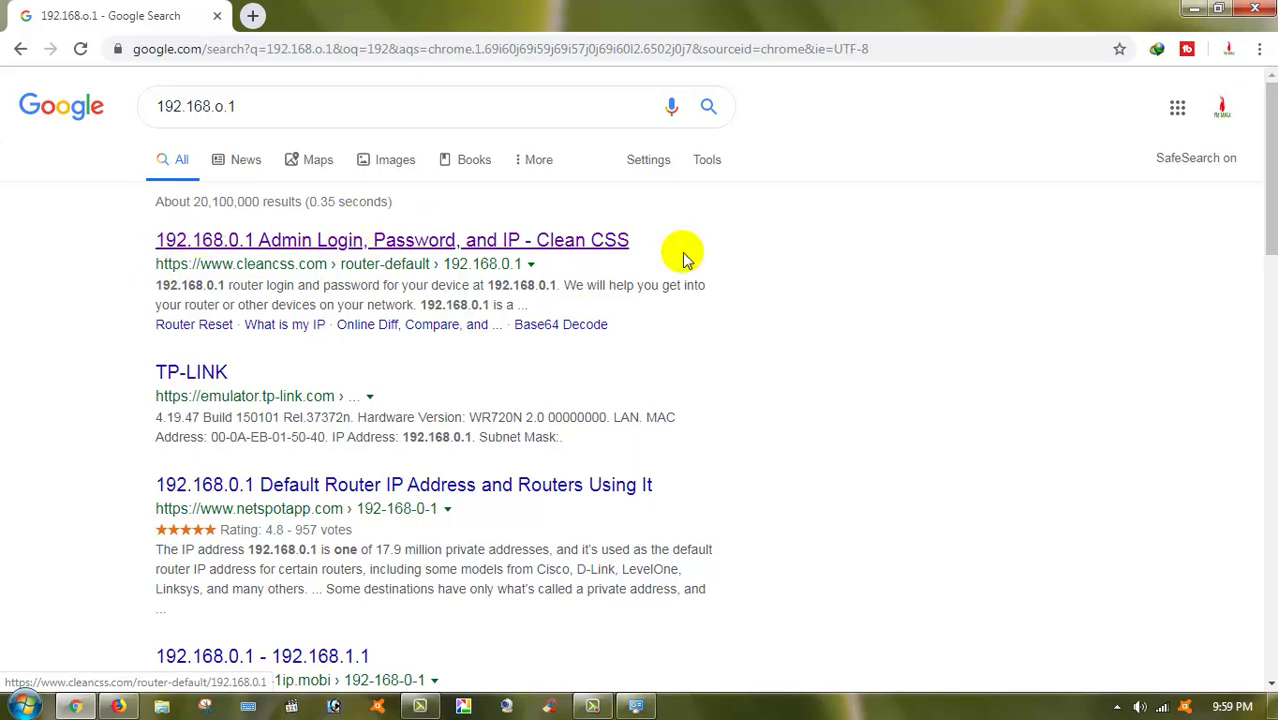
pyautogui.scroll(-1, 34, 414)
pyautogui.scroll(1, 34, 414)
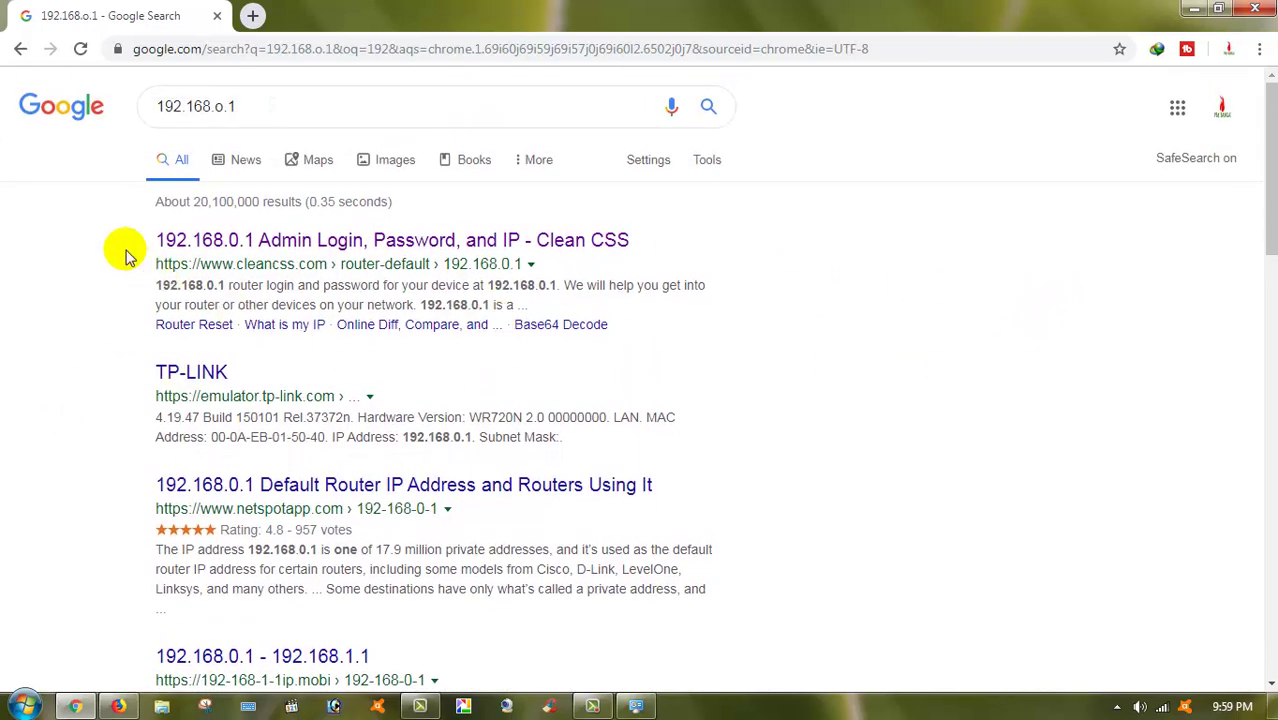
# Open the 192.168.0.1 admin login page, enter the router password and log in to the Status page
pyautogui.click(337, 241)
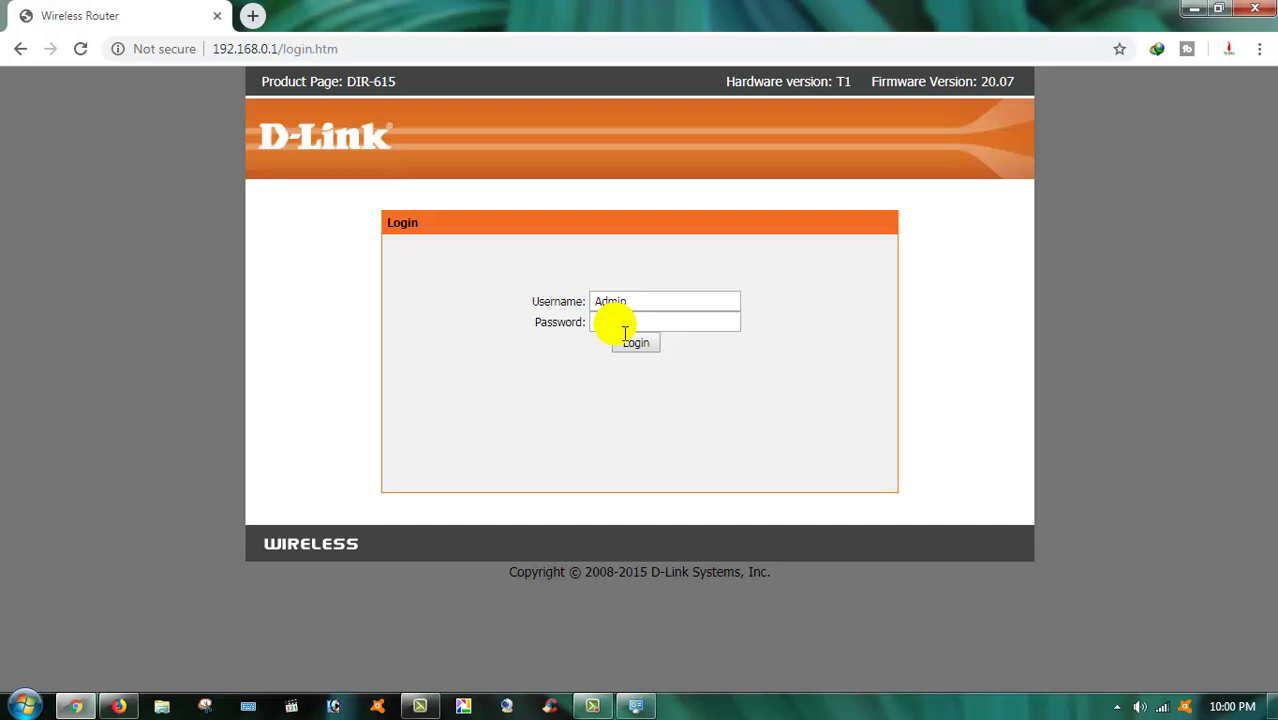
pyautogui.click(624, 328)
pyautogui.press('Return')
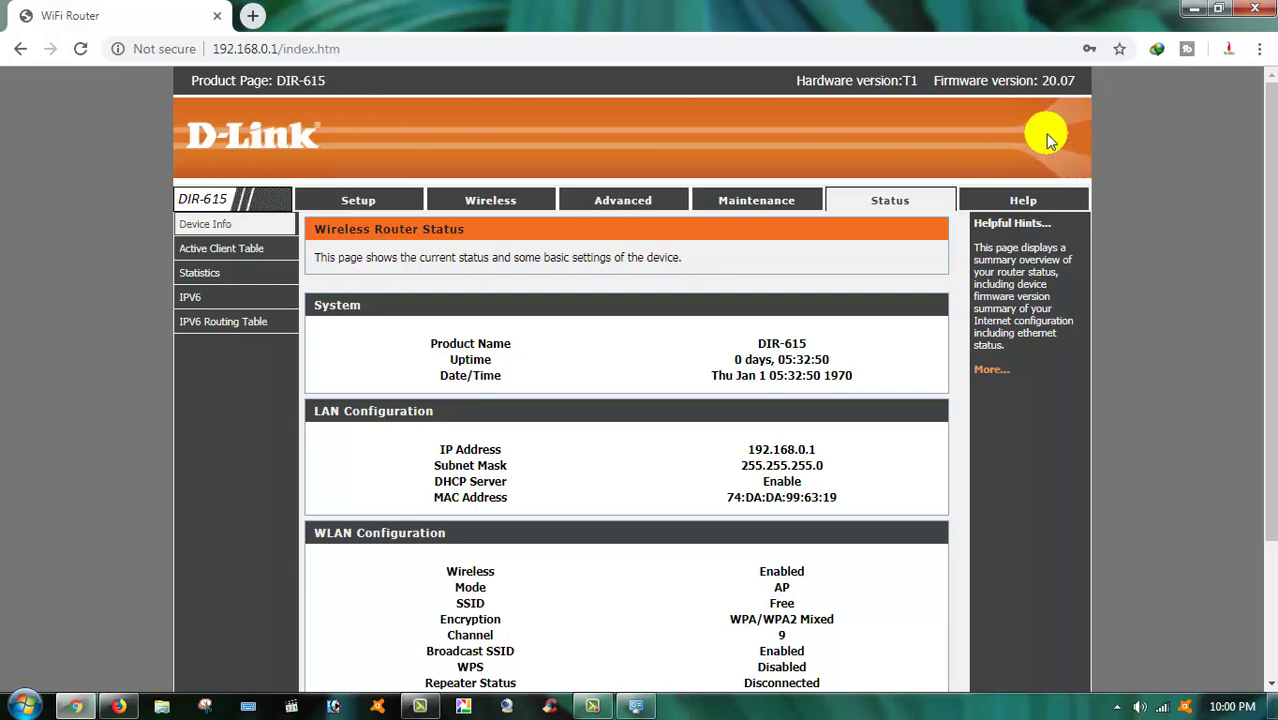
pyautogui.scroll(-3, 1025, 325)
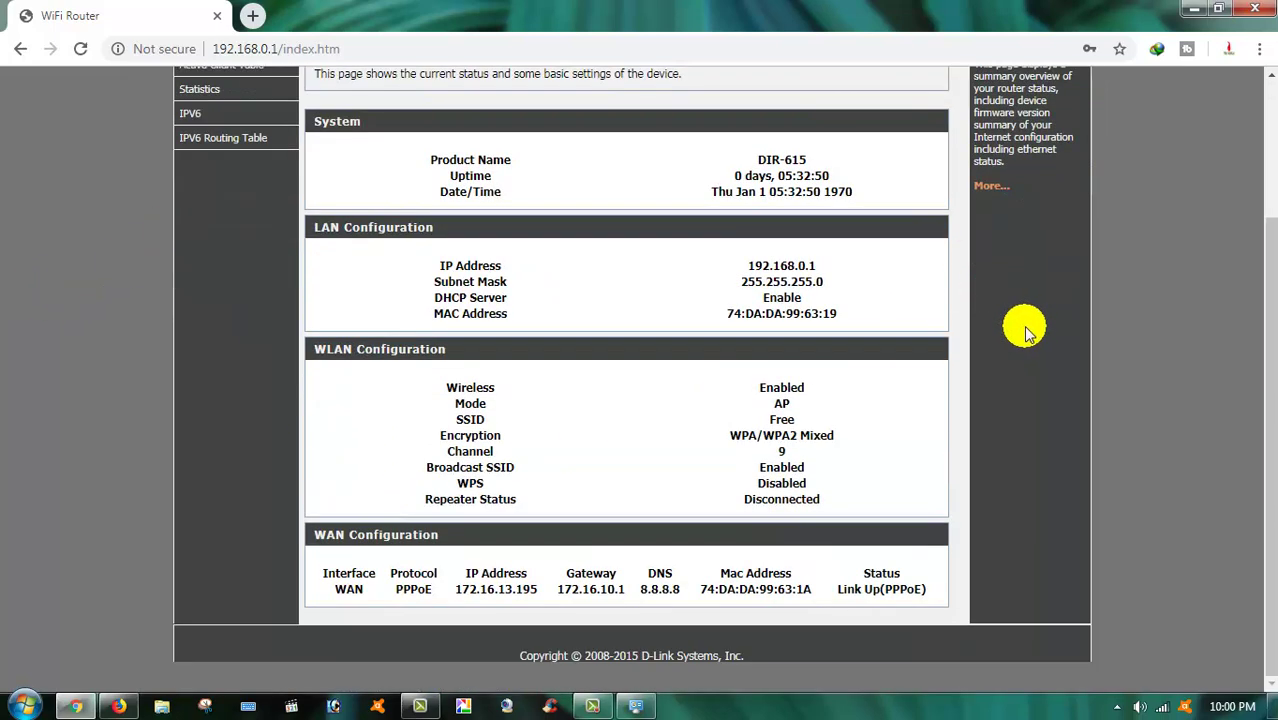
pyautogui.scroll(3, 960, 322)
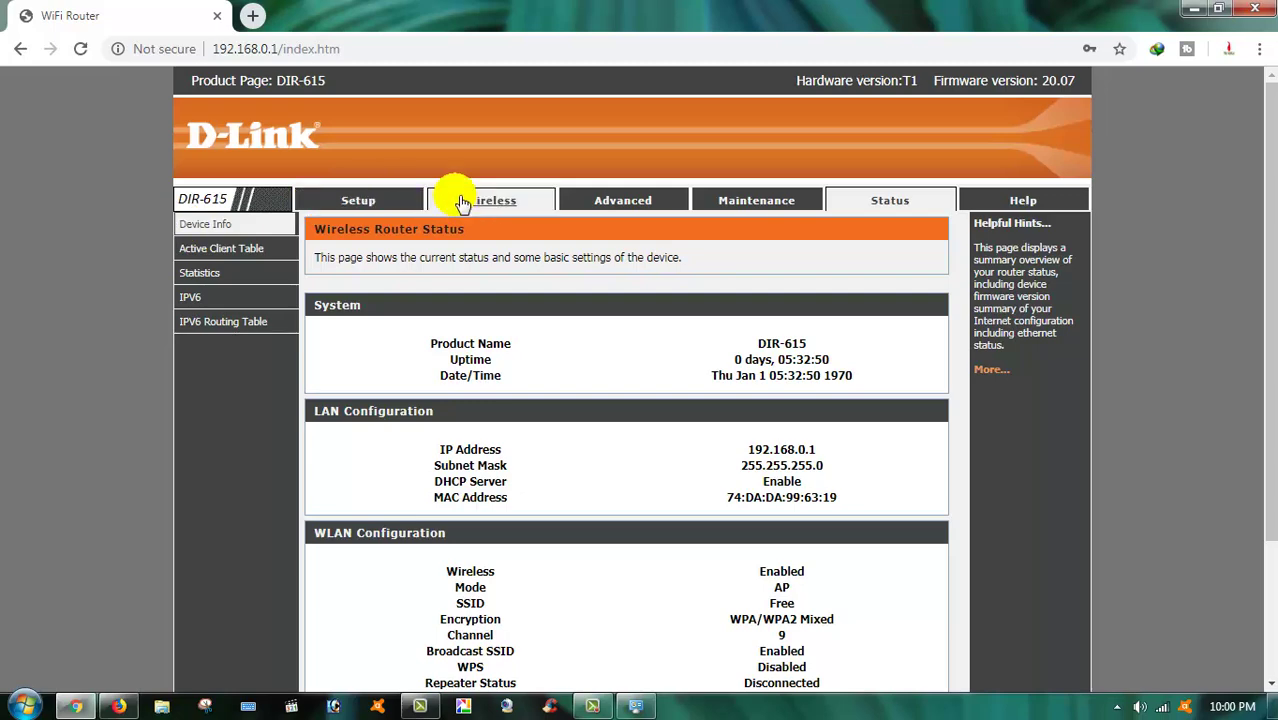
# Open Setup > Internet Setup and review the PPPoE WAN Interface settings
pyautogui.click(358, 201)
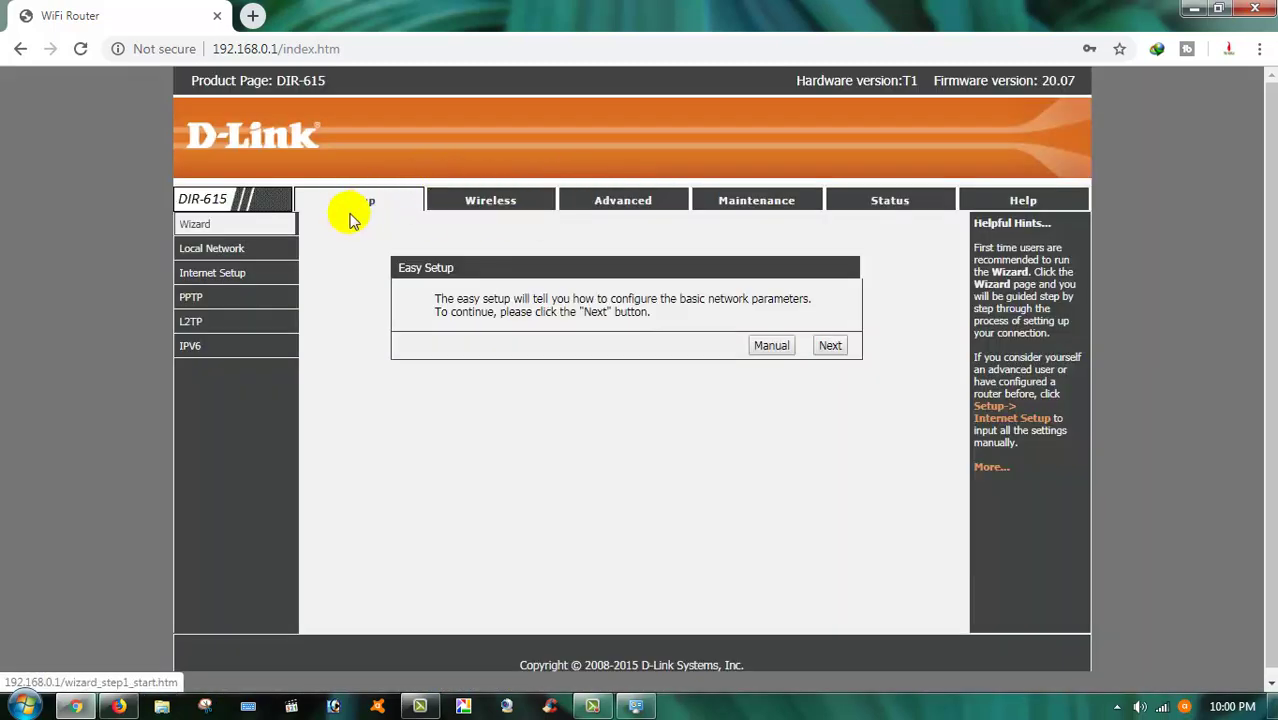
pyautogui.click(210, 272)
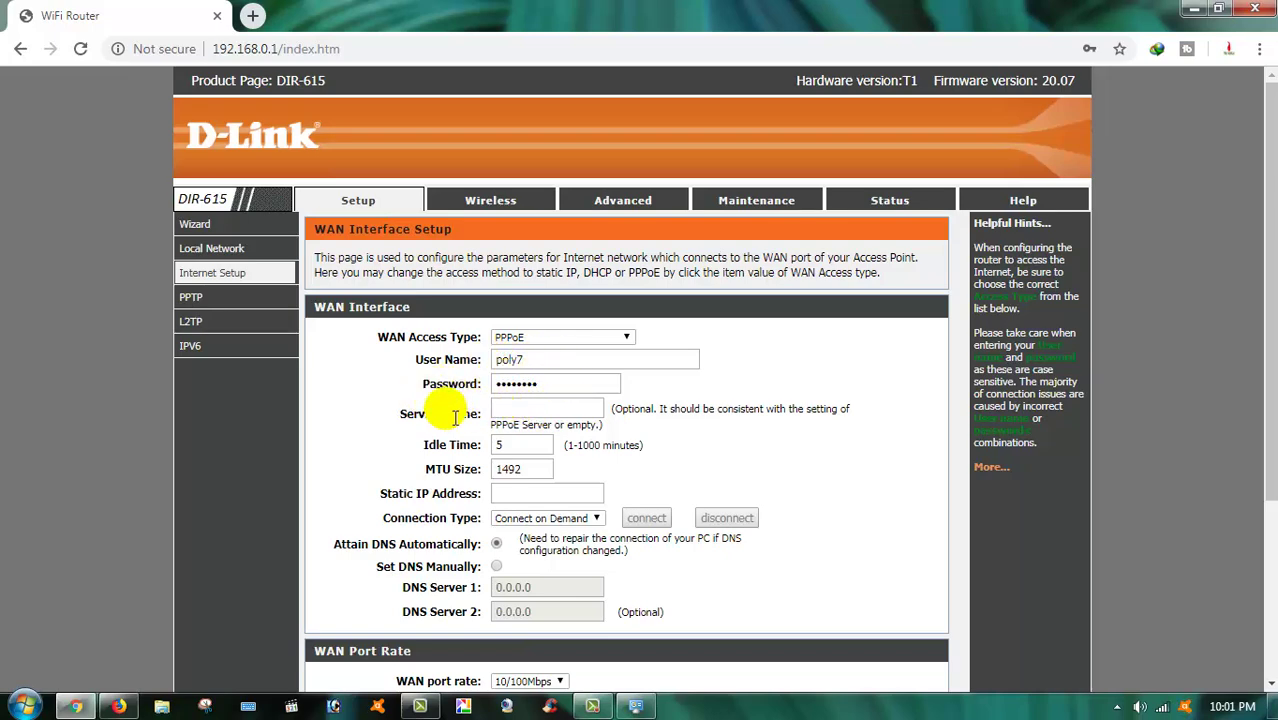
pyautogui.scroll(-1, 440, 410)
pyautogui.scroll(-2, 470, 405)
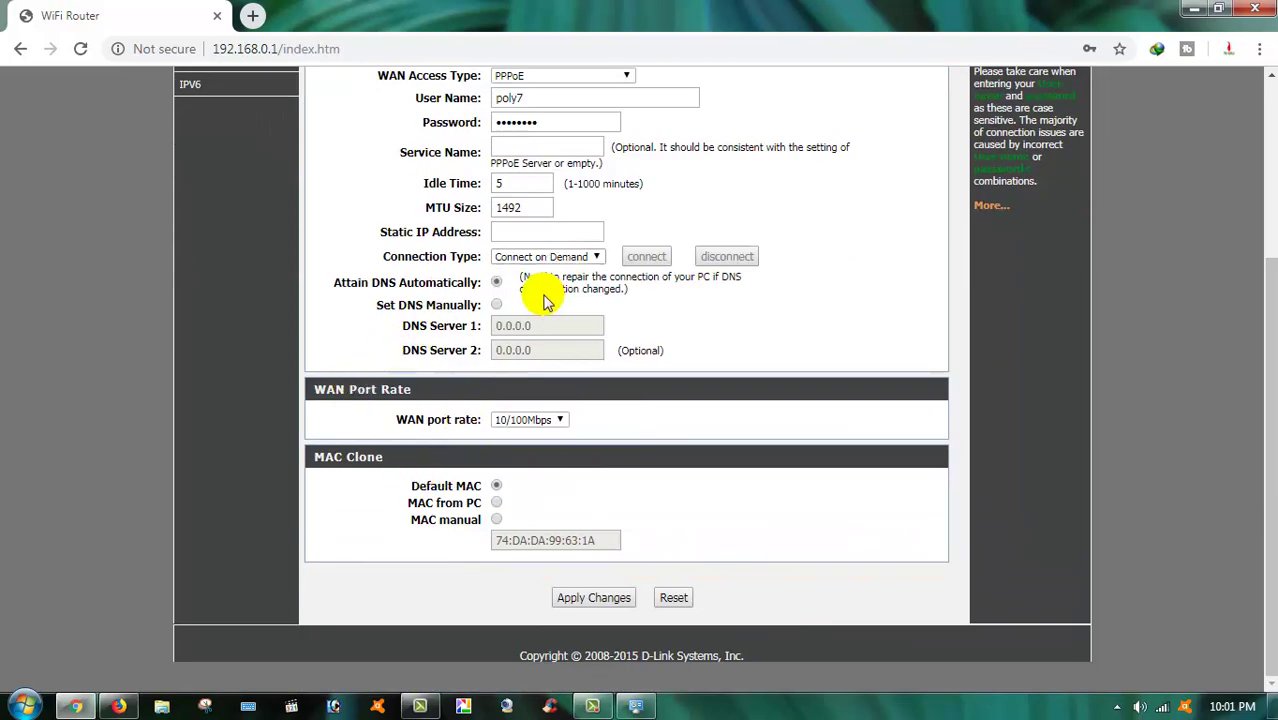
pyautogui.scroll(3, 525, 285)
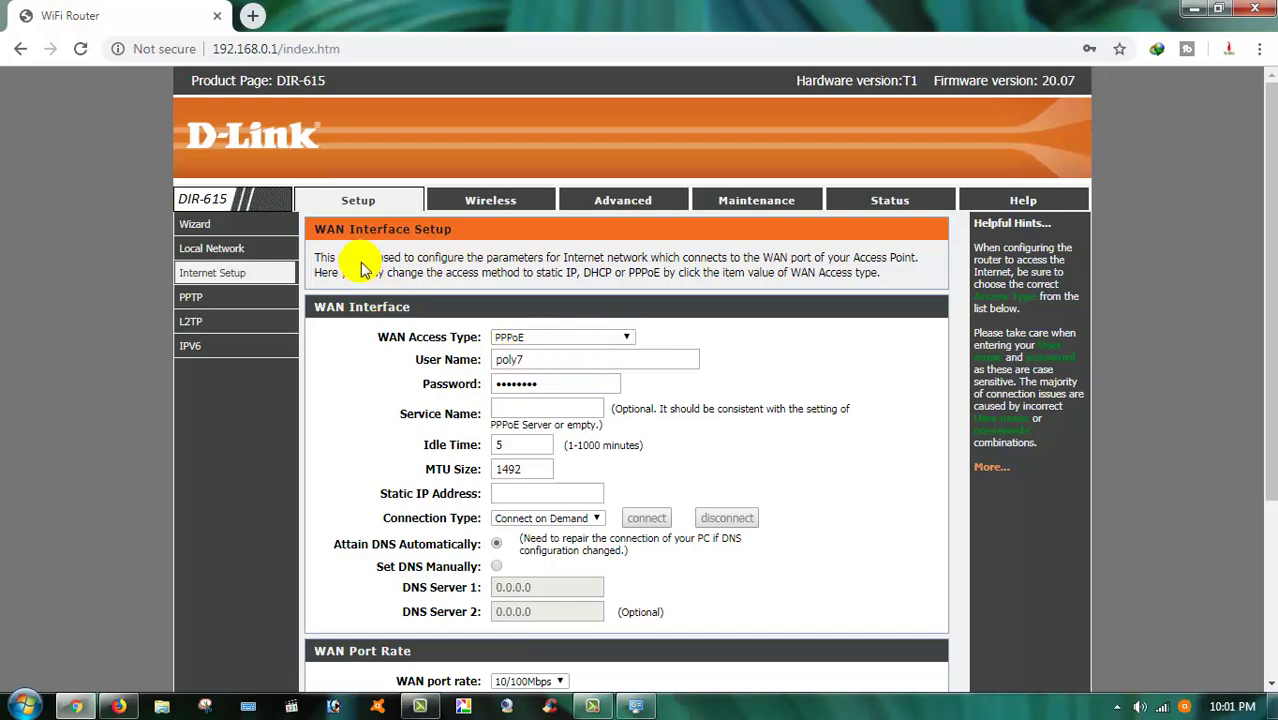
# Rename the wireless SSID from Free to PBS BANGLA, apply it, and check the pre-shared key
pyautogui.click(497, 201)
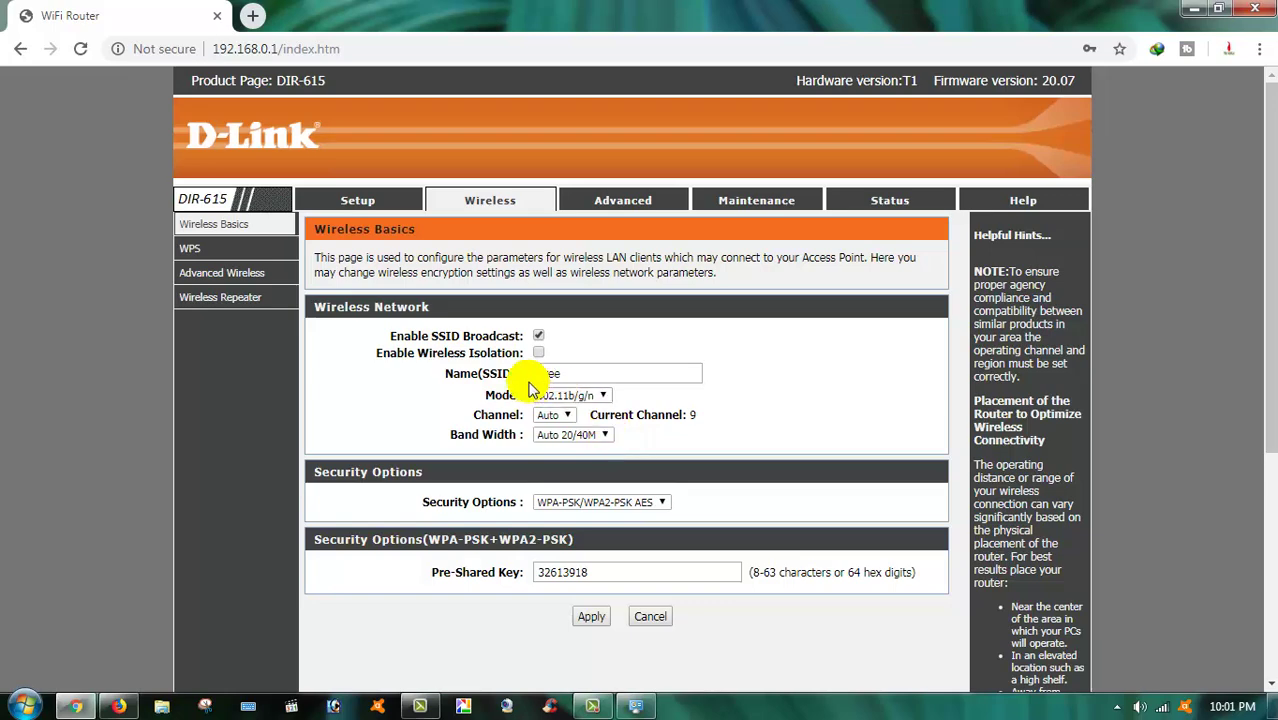
pyautogui.click(607, 378)
pyautogui.press('BackSpace')
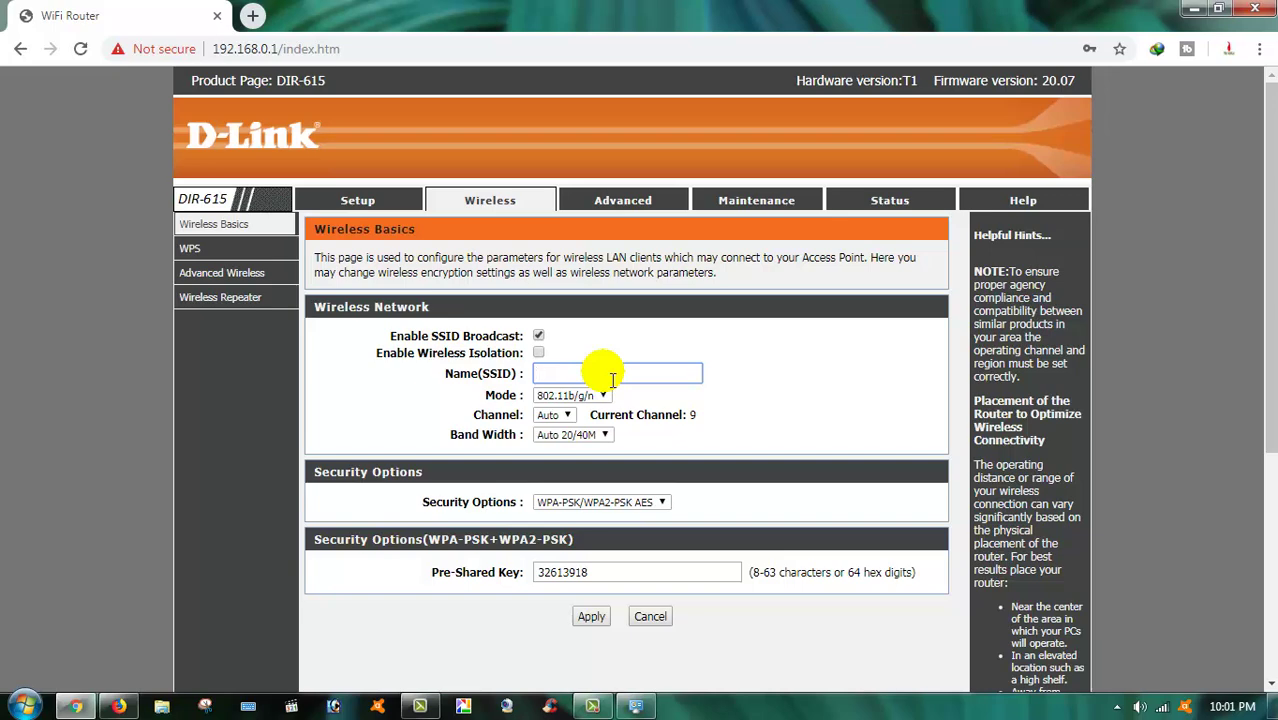
pyautogui.write('PBS BANGLA')
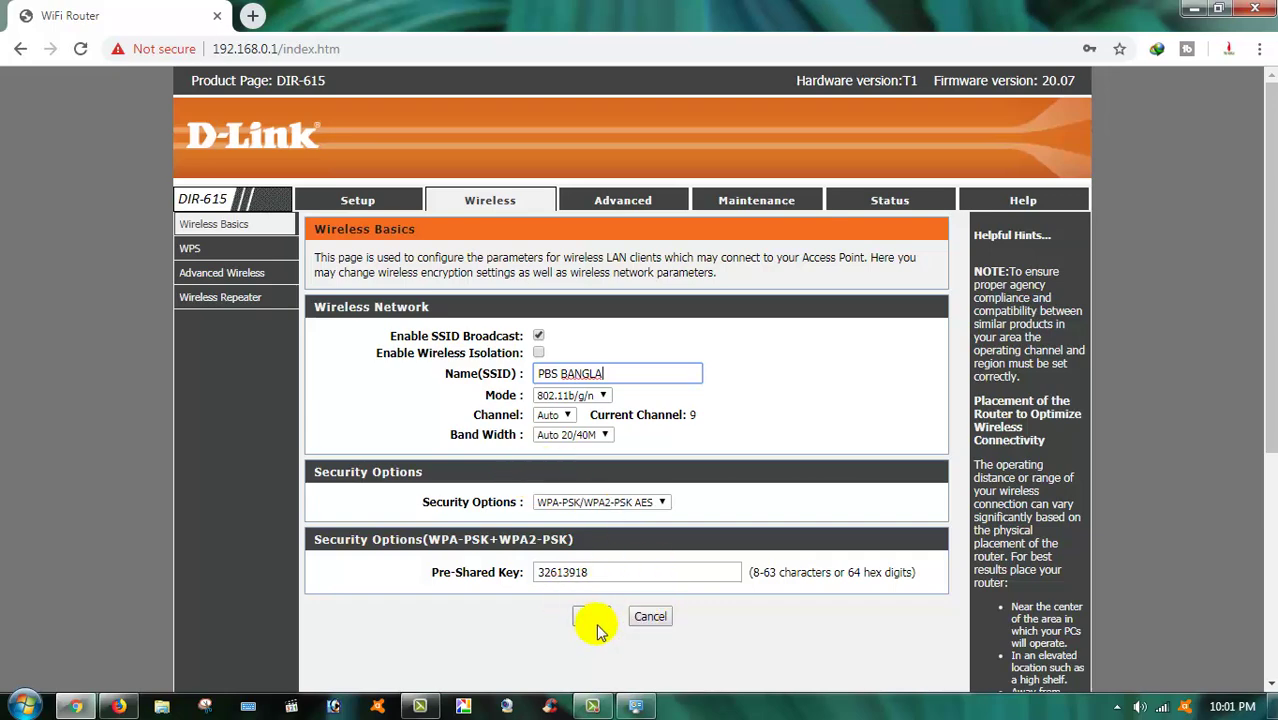
pyautogui.click(592, 618)
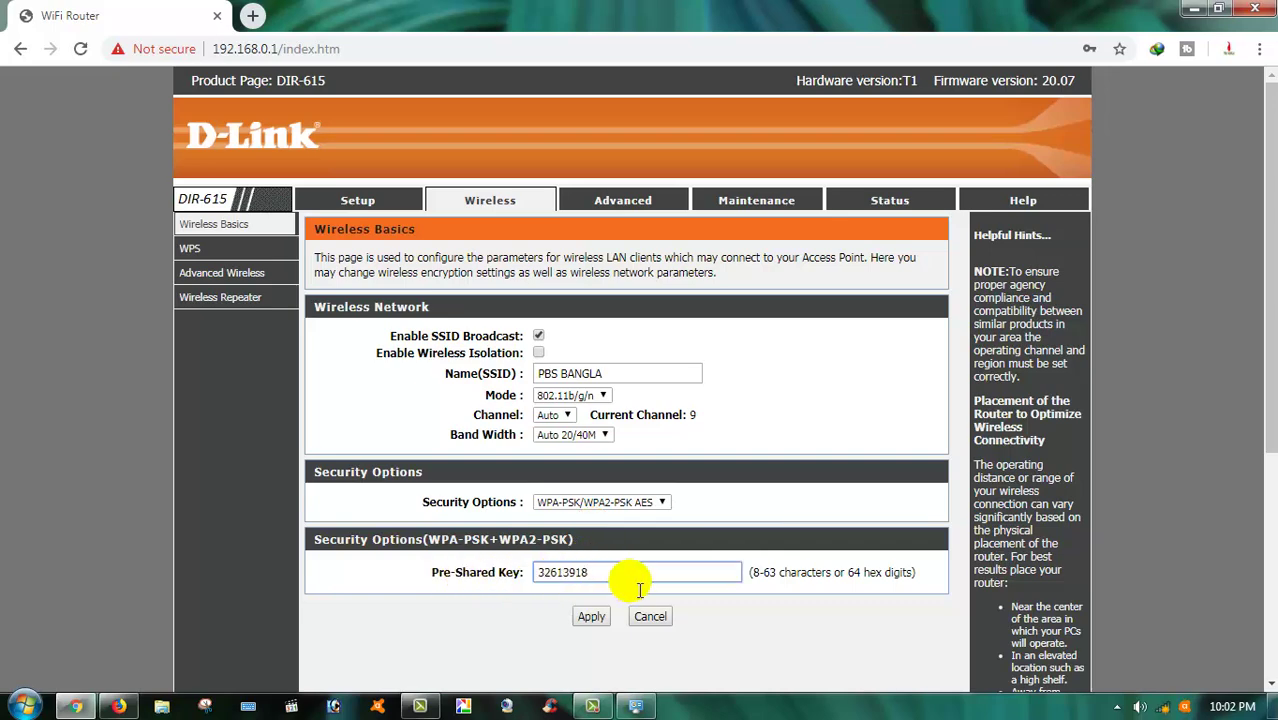
pyautogui.click(638, 580)
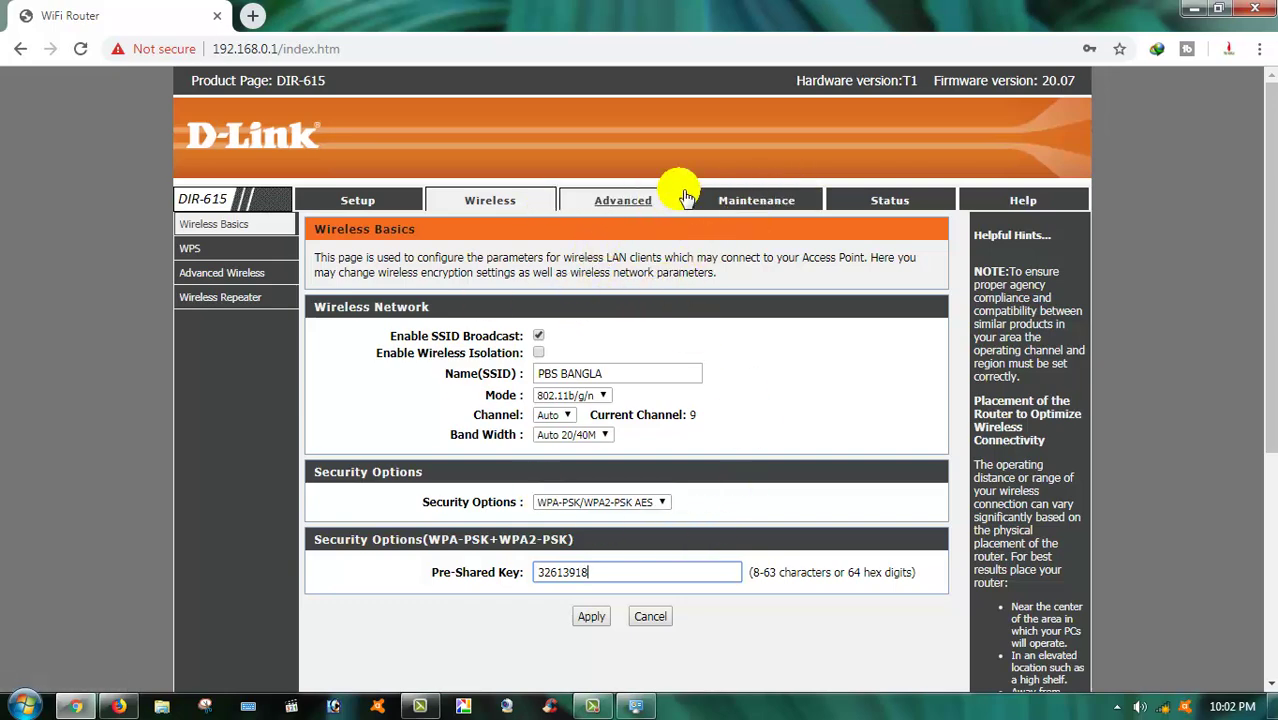
# Connect Windows to the PBS BANGLA Wi-Fi using its security key and set the location to Home
pyautogui.click(894, 212)
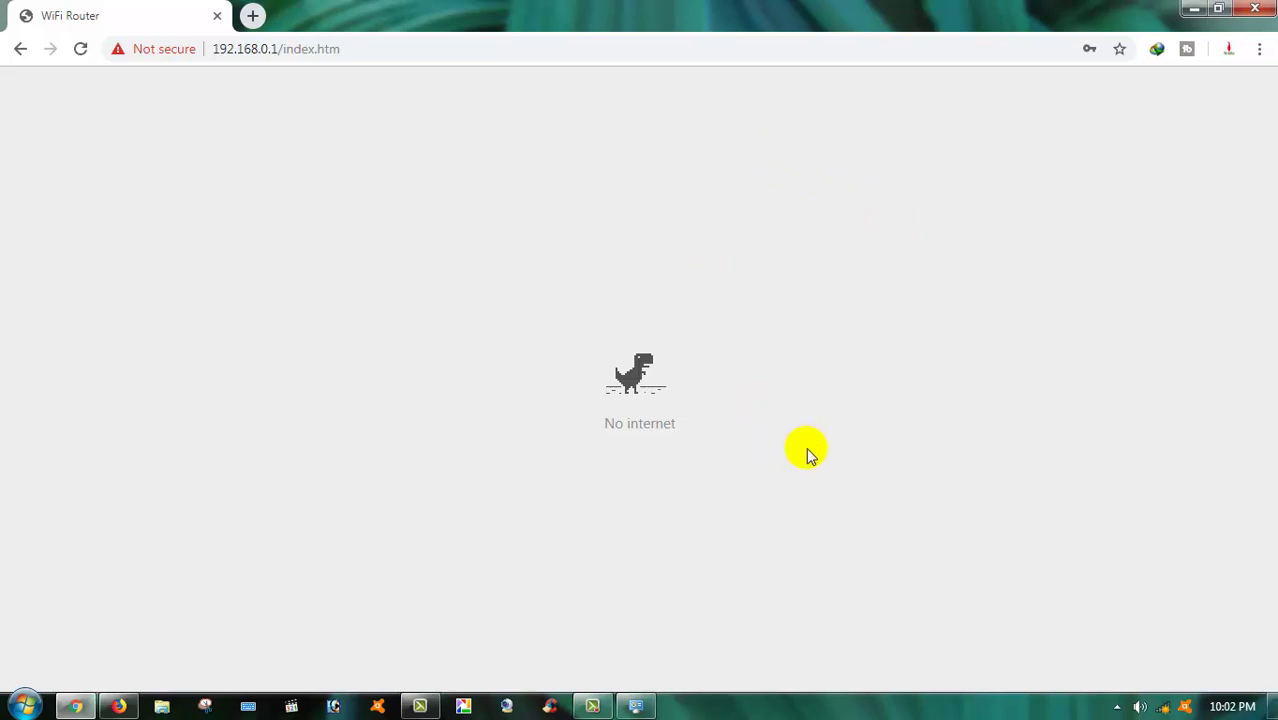
pyautogui.click(1160, 705)
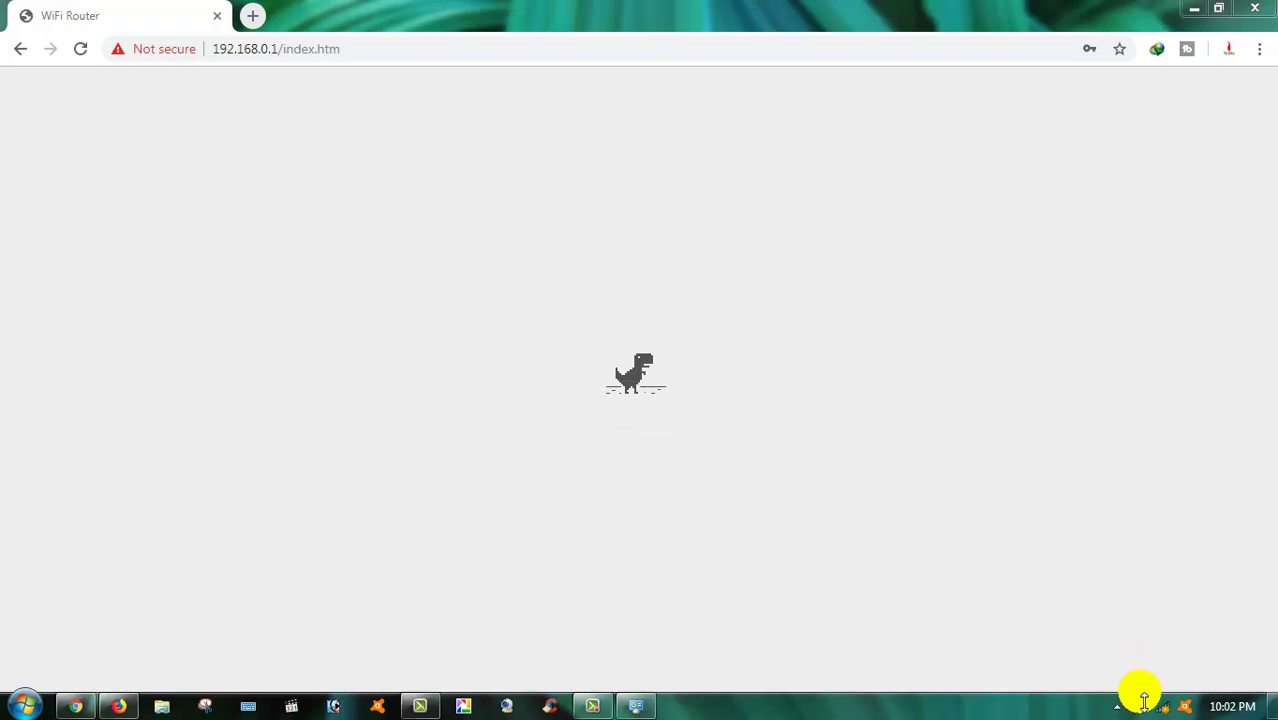
pyautogui.click(1150, 707)
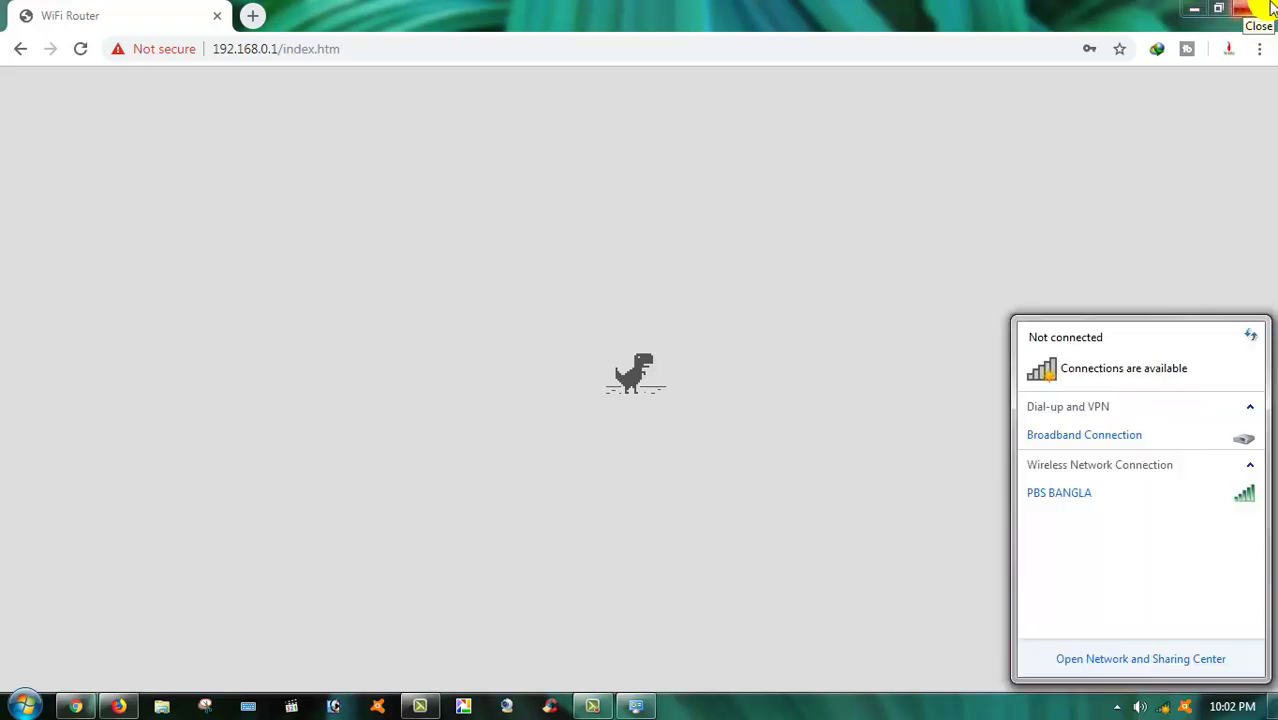
pyautogui.click(1087, 494)
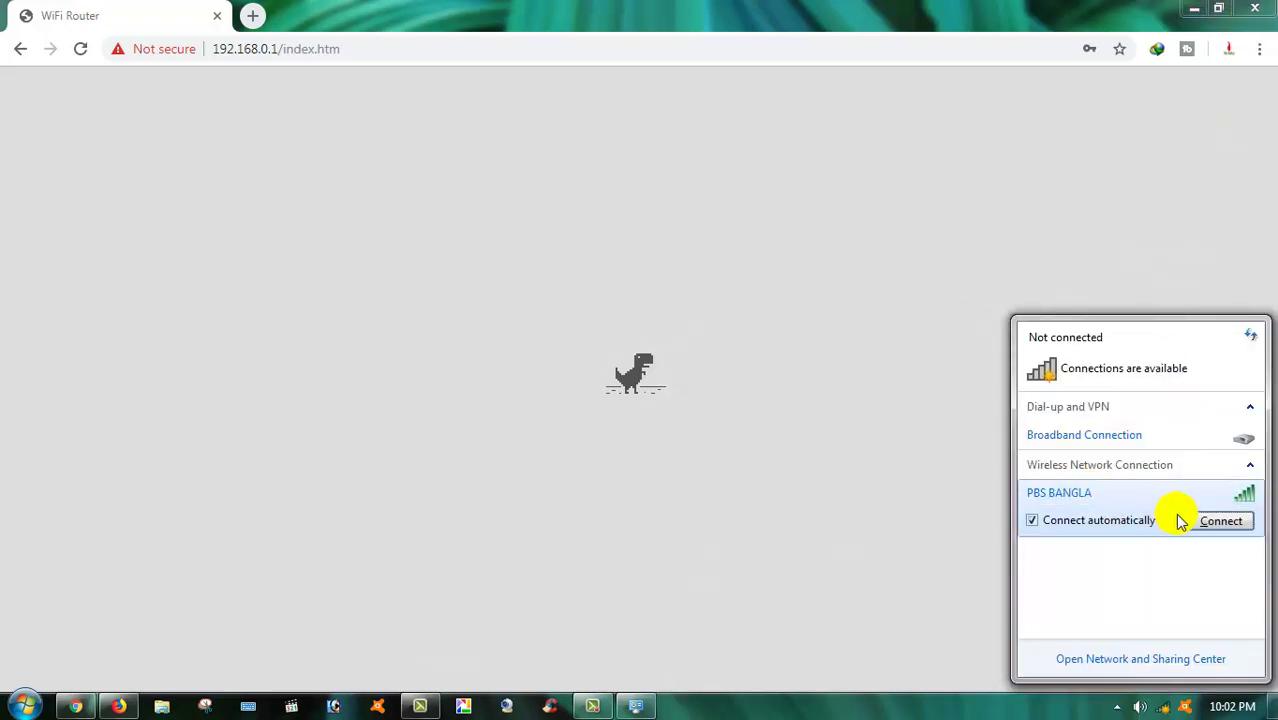
pyautogui.click(1212, 520)
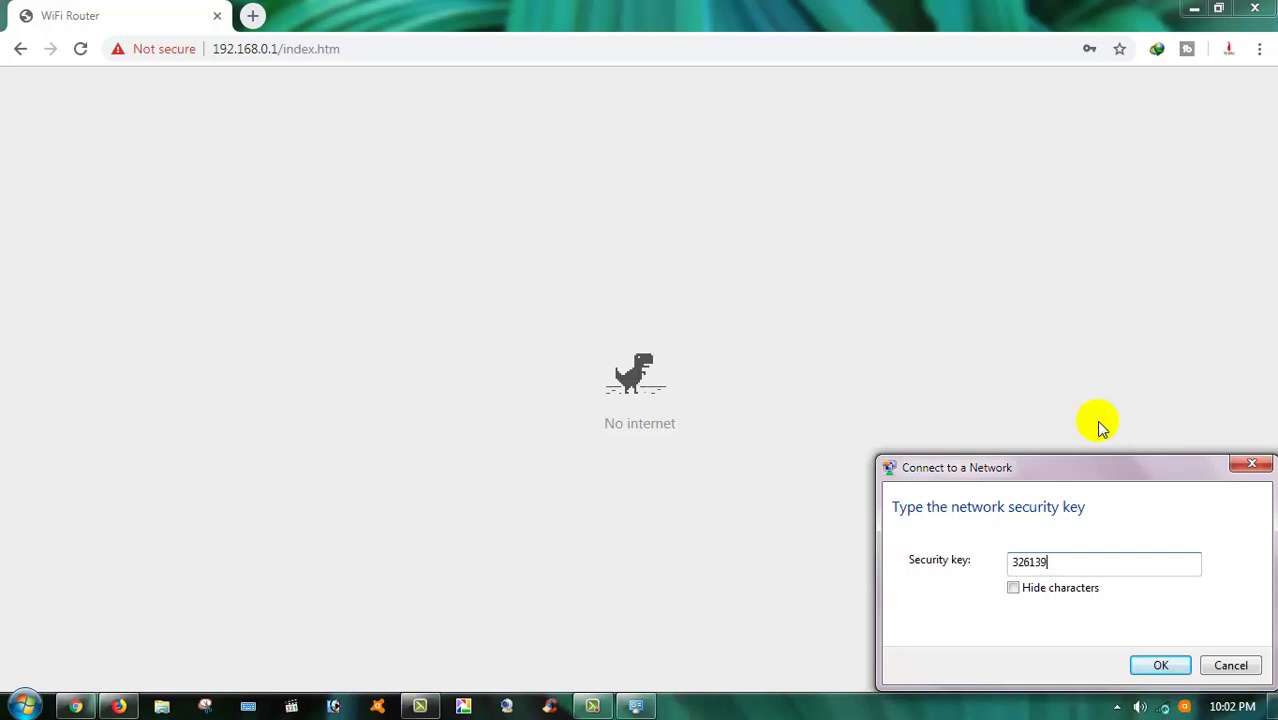
pyautogui.press('Return')
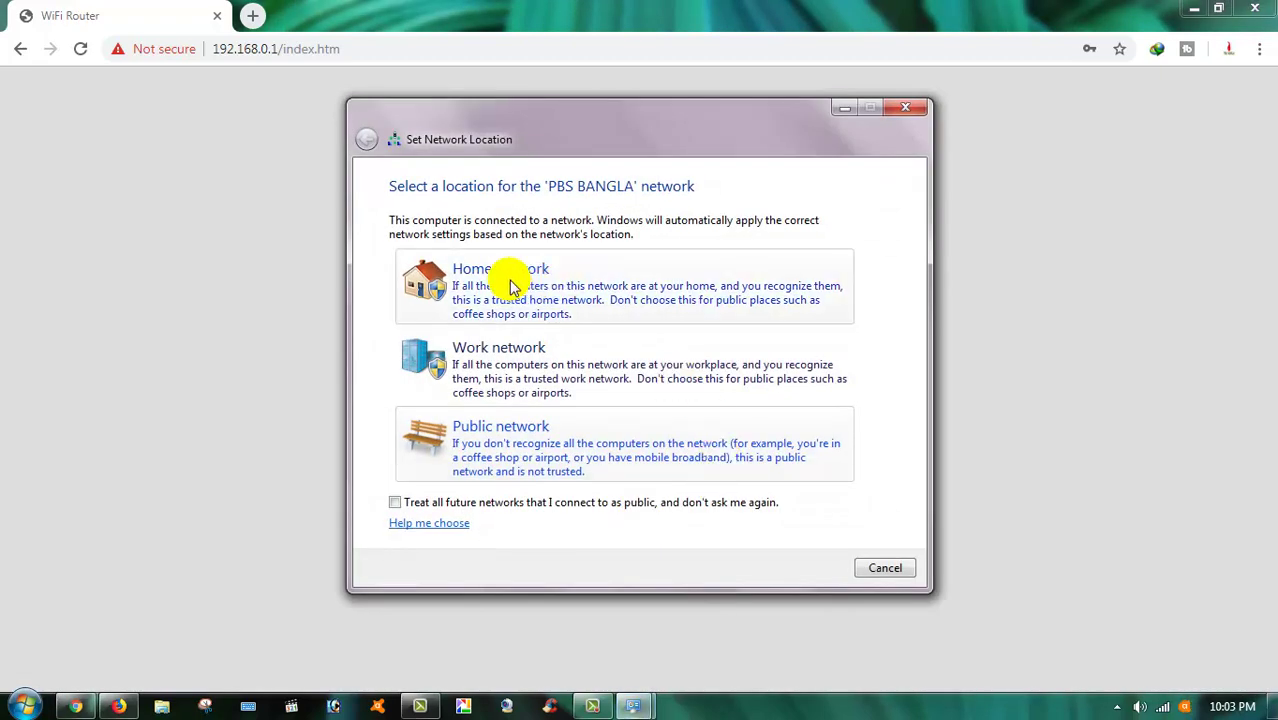
pyautogui.click(508, 280)
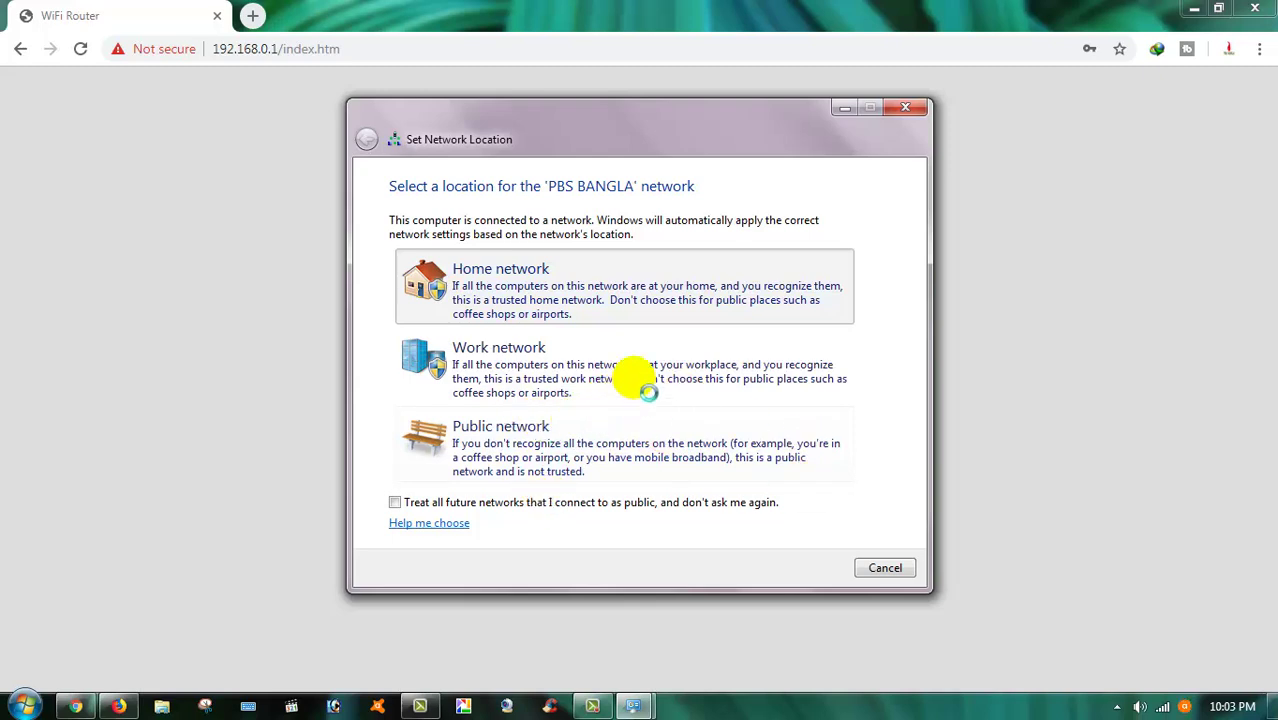
pyautogui.click(878, 562)
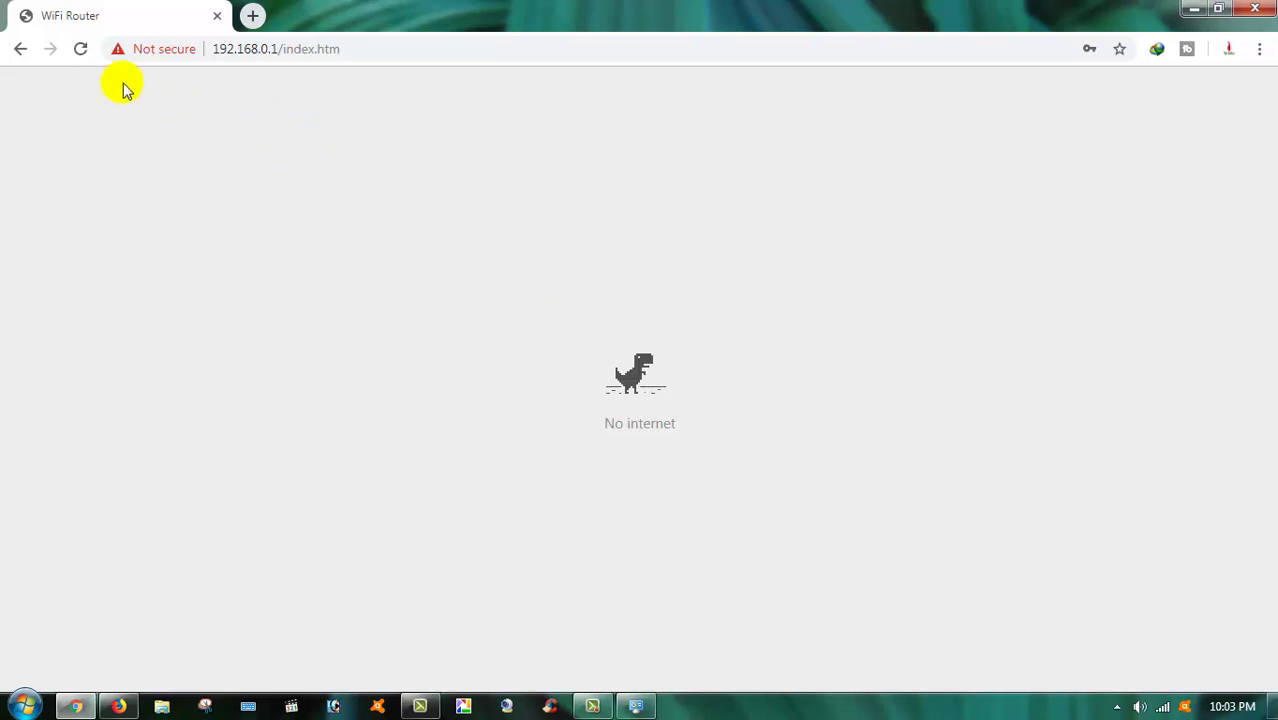
# Reload the admin page, view the Active Client Table with client 192.168.0.4, and keep the current colour scheme
pyautogui.click(76, 44)
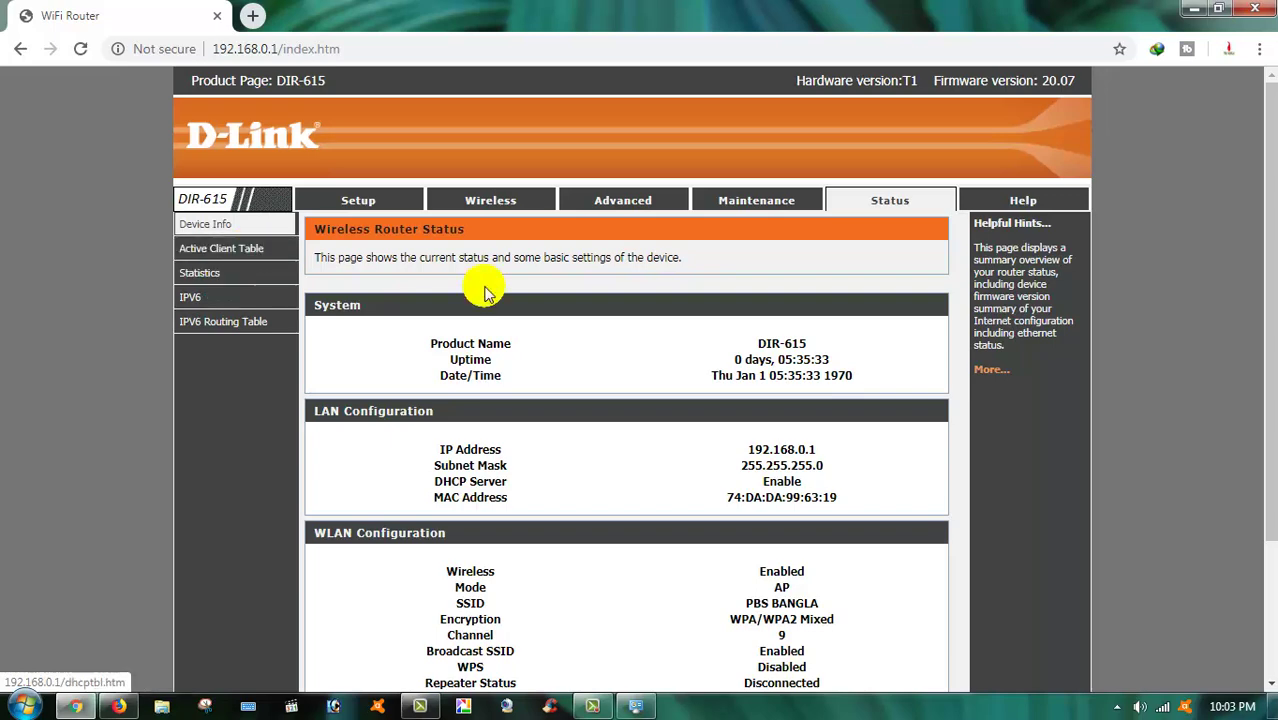
pyautogui.scroll(-2, 540, 475)
pyautogui.scroll(2, 540, 475)
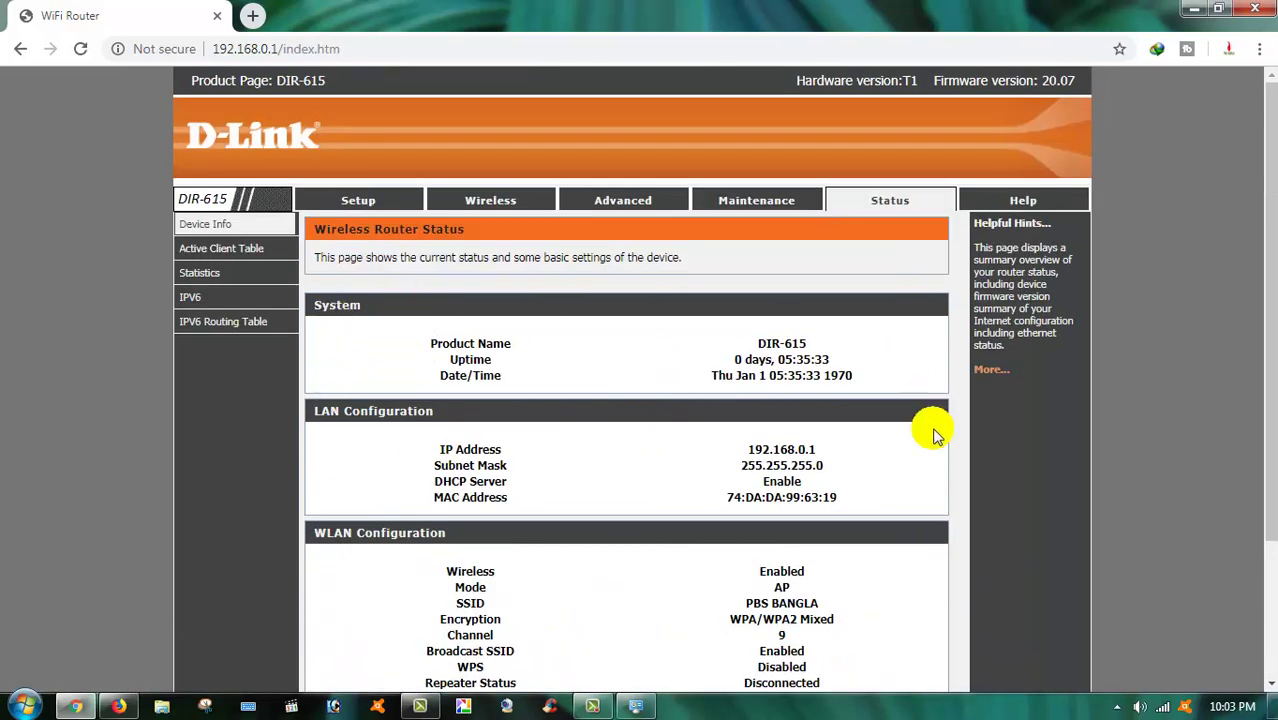
pyautogui.click(250, 250)
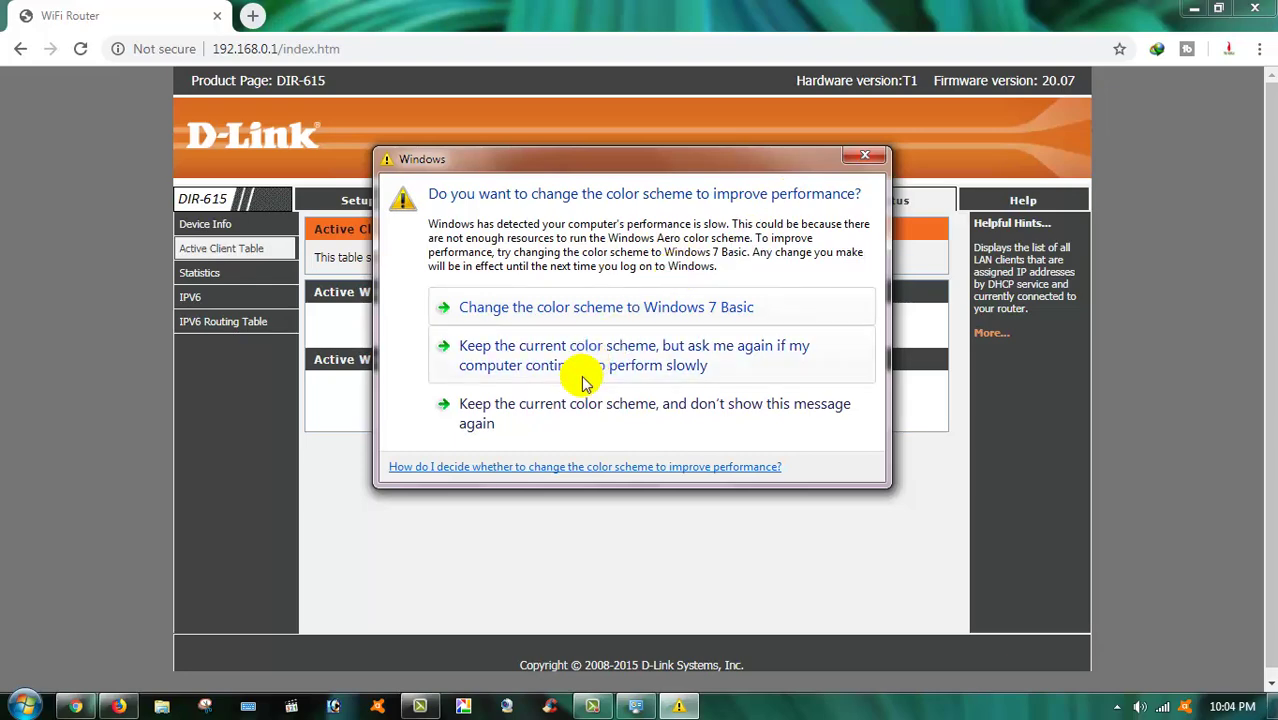
pyautogui.click(570, 406)
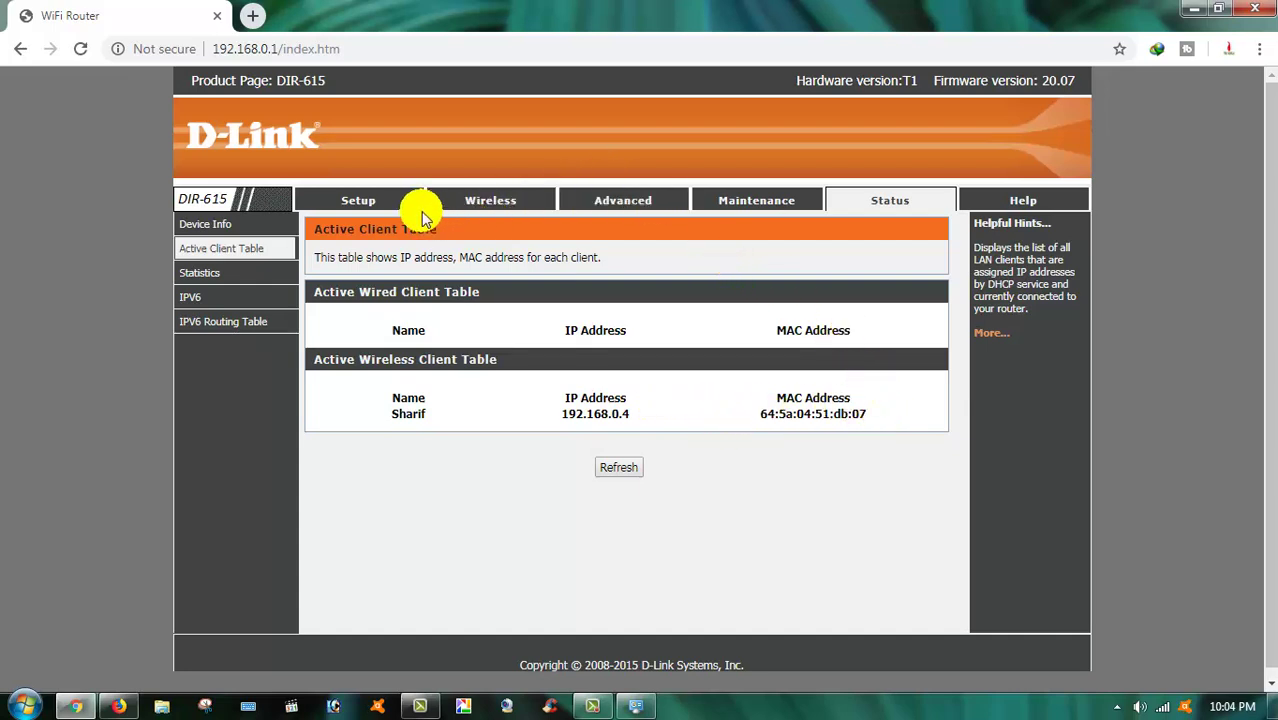
# Confirm SSID PBS BANGLA on Wireless Basics, then view the Advanced Wireless settings page
pyautogui.click(622, 200)
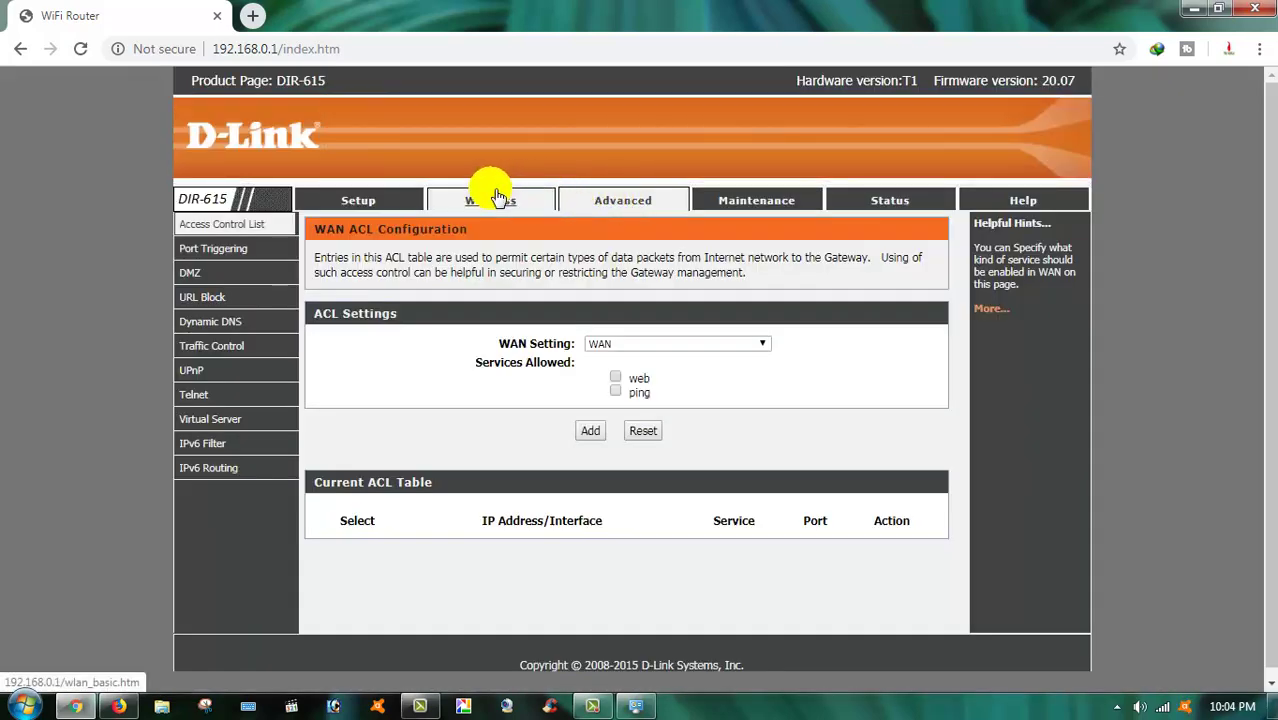
pyautogui.click(385, 204)
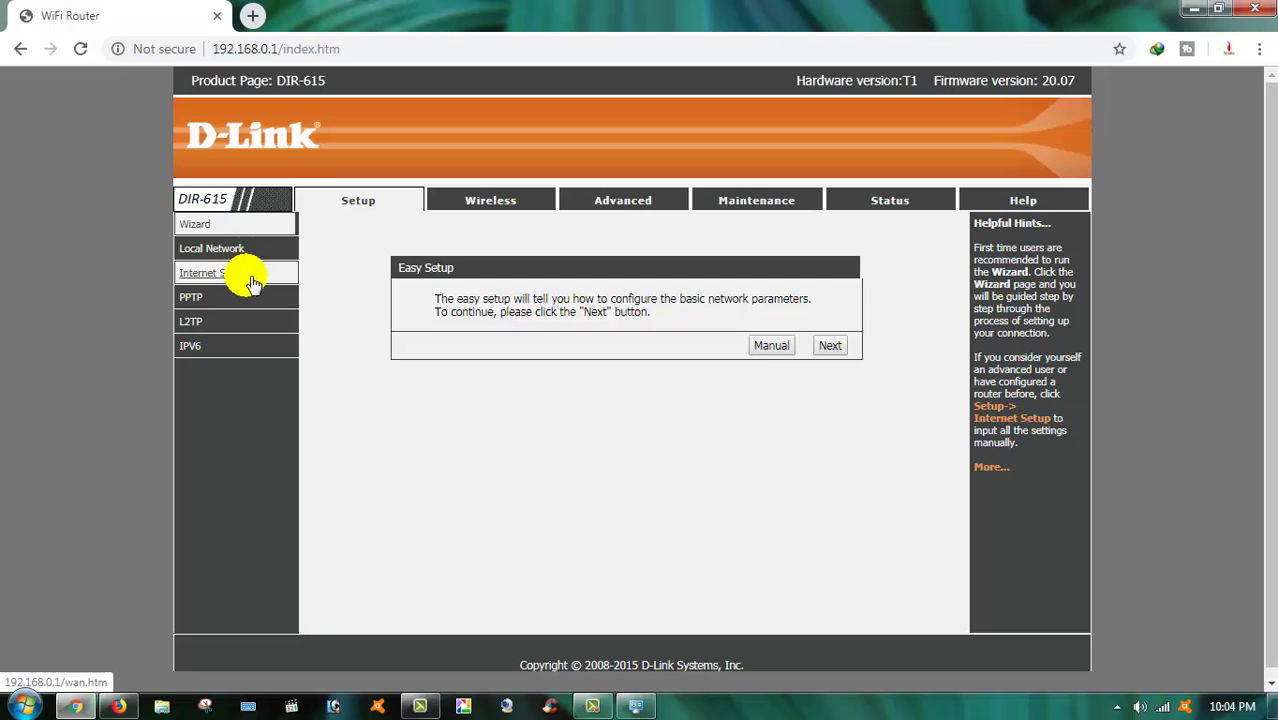
pyautogui.click(516, 206)
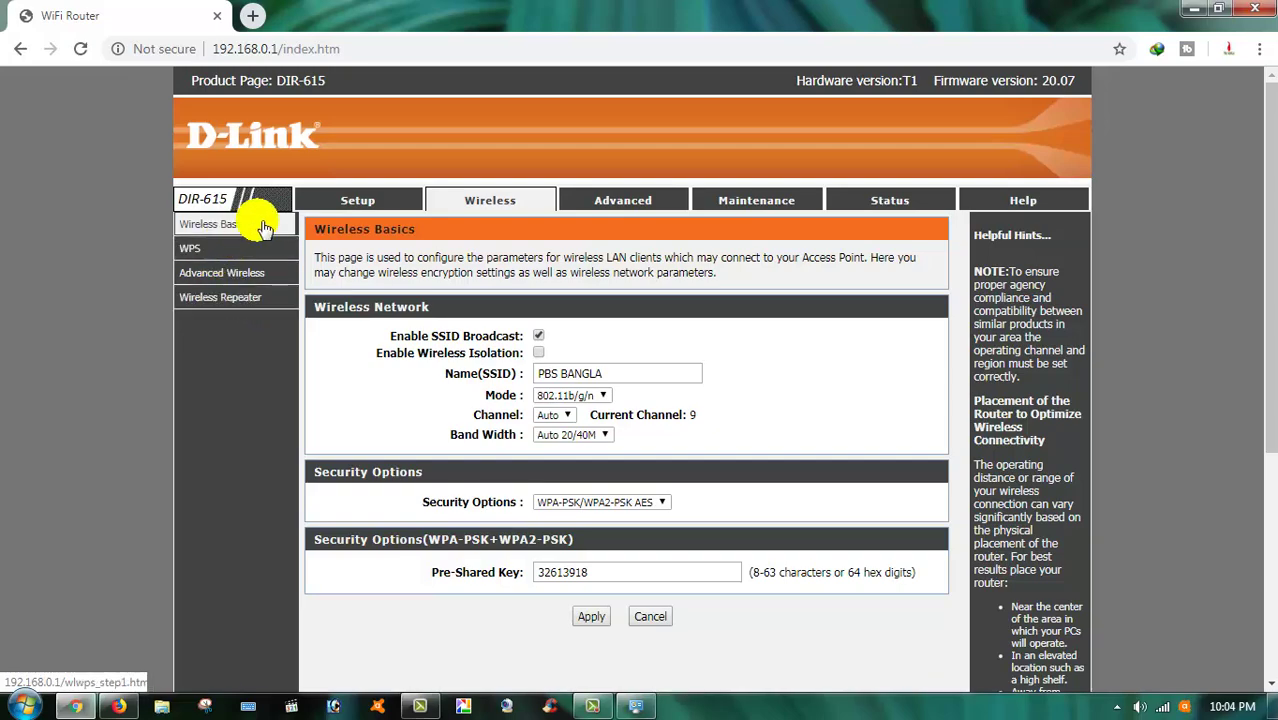
pyautogui.scroll(-4, 480, 430)
pyautogui.scroll(1, 440, 420)
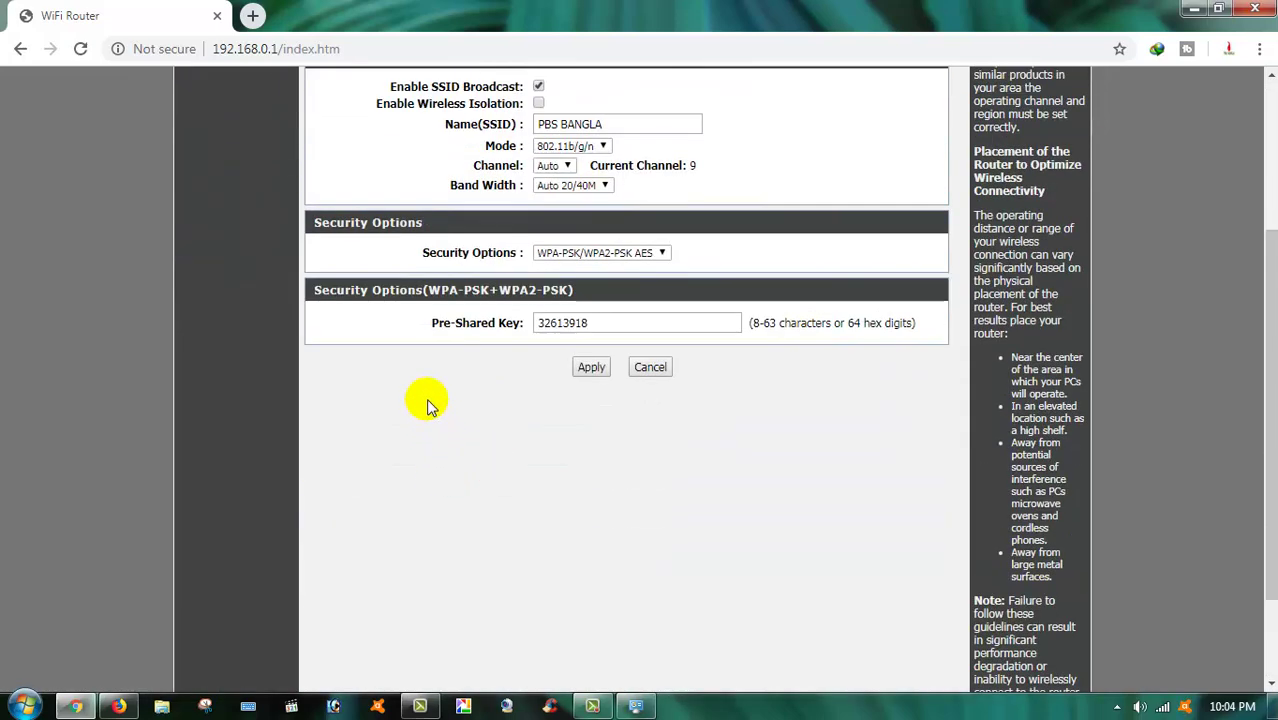
pyautogui.scroll(3, 428, 405)
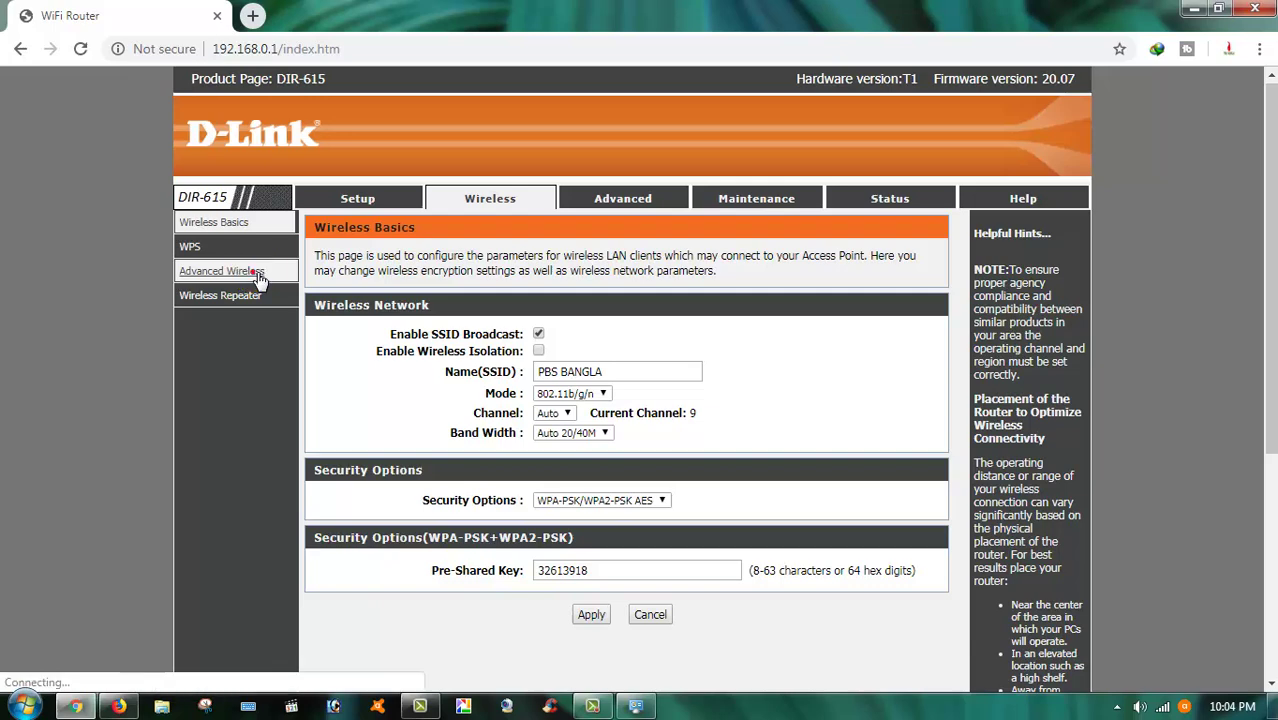
pyautogui.click(253, 275)
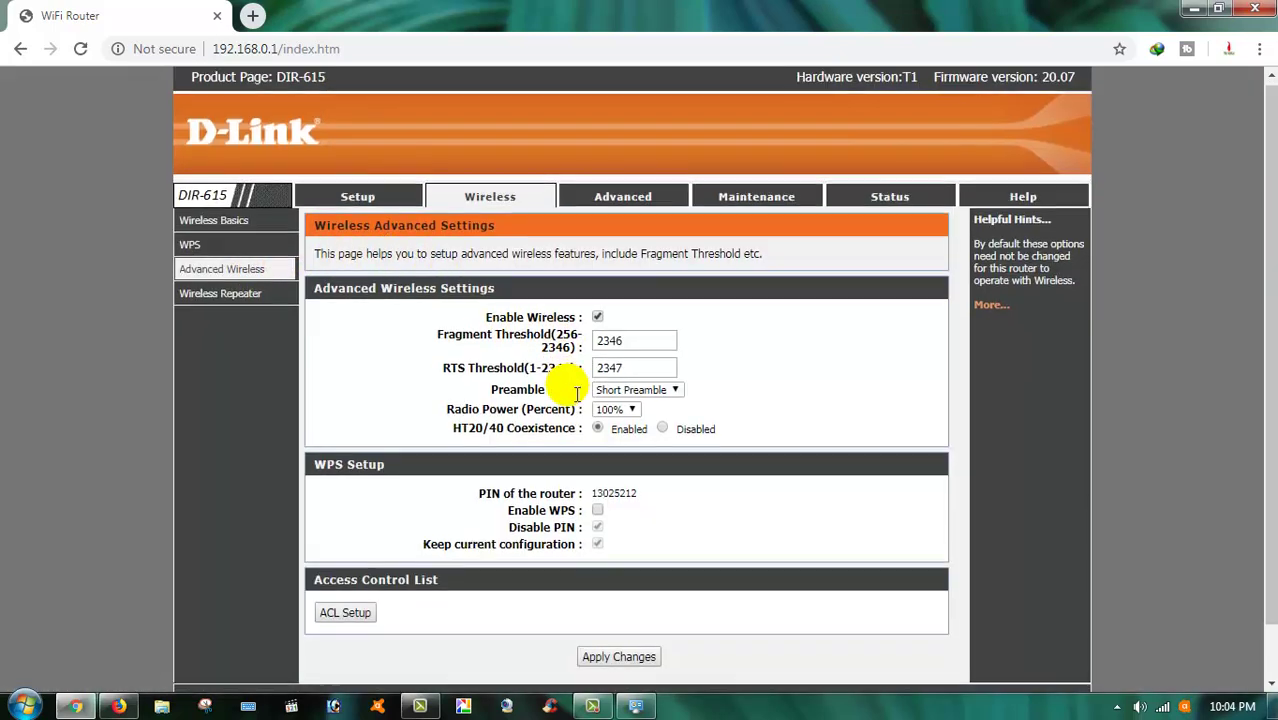
pyautogui.scroll(-1, 500, 400)
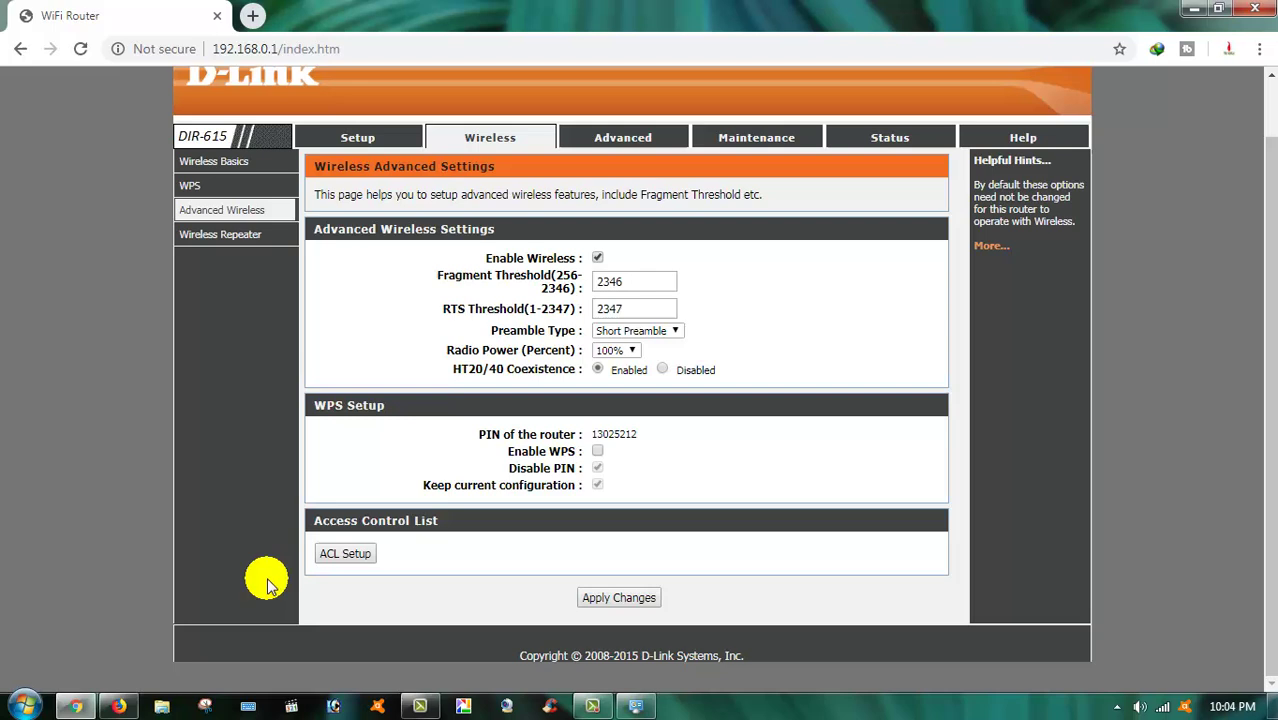
# Open the wireless ACL Setup page and submit it with access control off and no MAC addresses
pyautogui.click(345, 555)
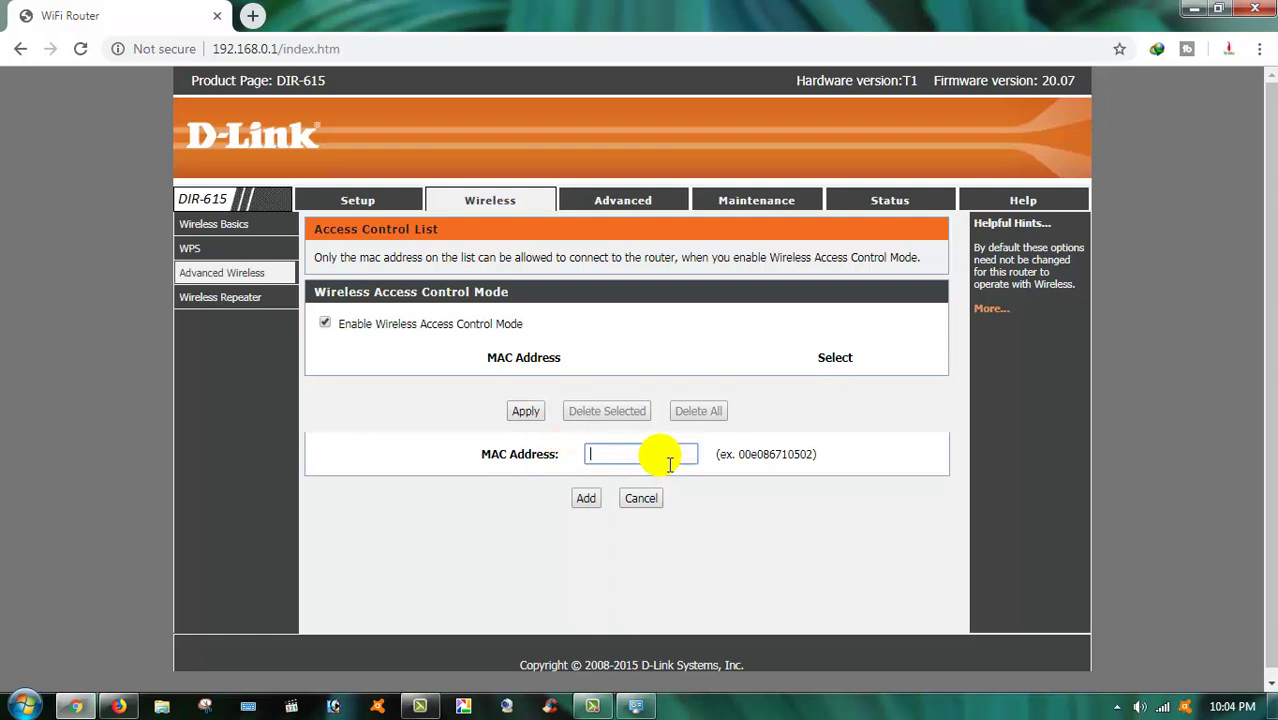
pyautogui.click(588, 499)
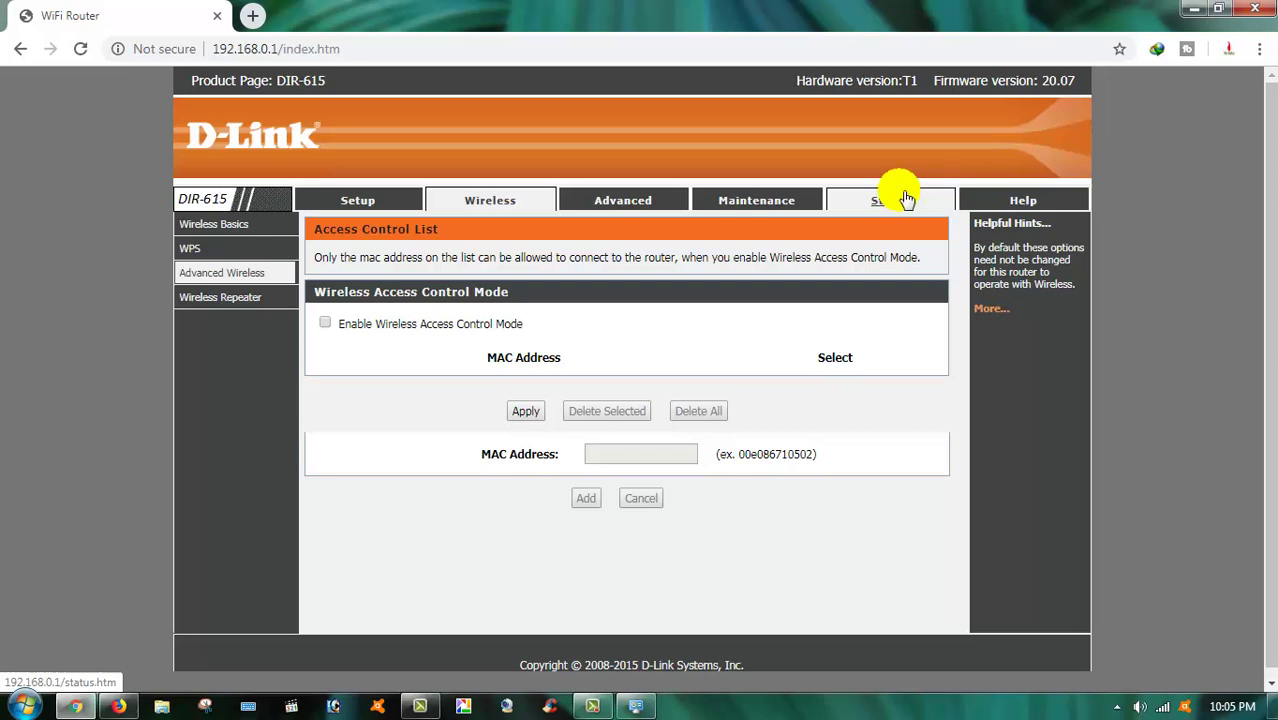
# Go to Maintenance > Admin to view the Admin account with root privilege
pyautogui.click(765, 202)
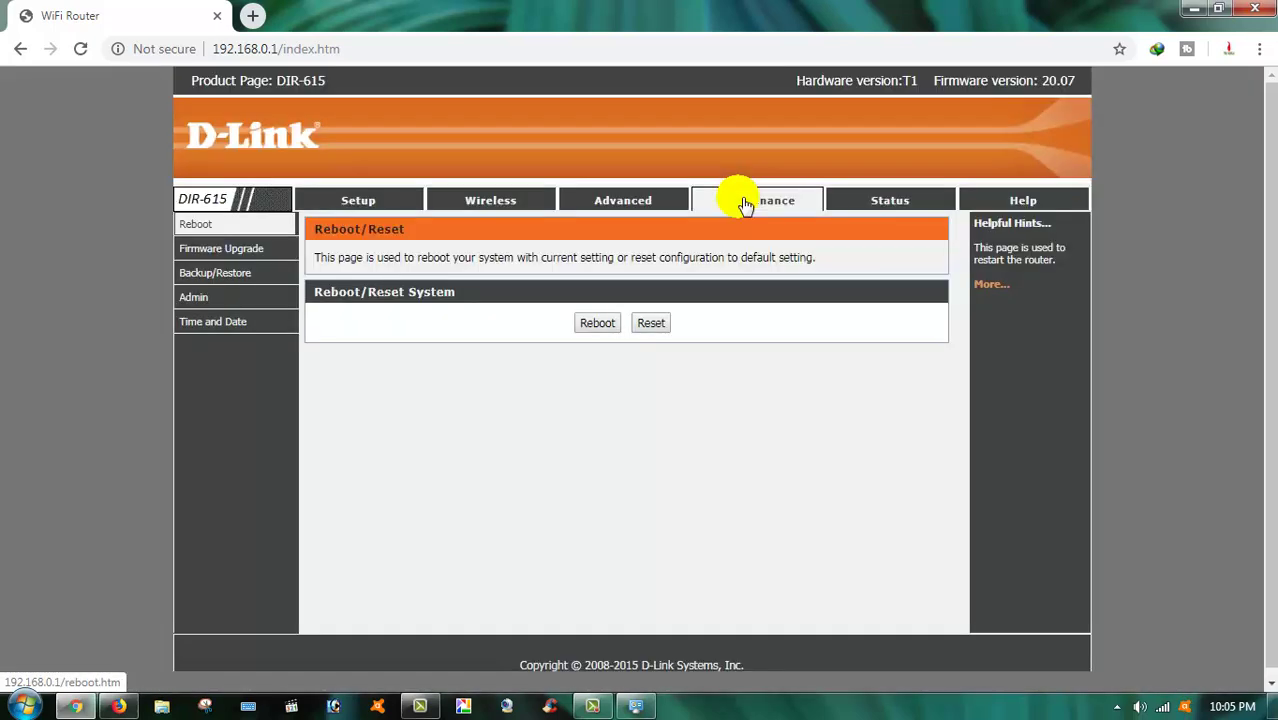
pyautogui.click(200, 298)
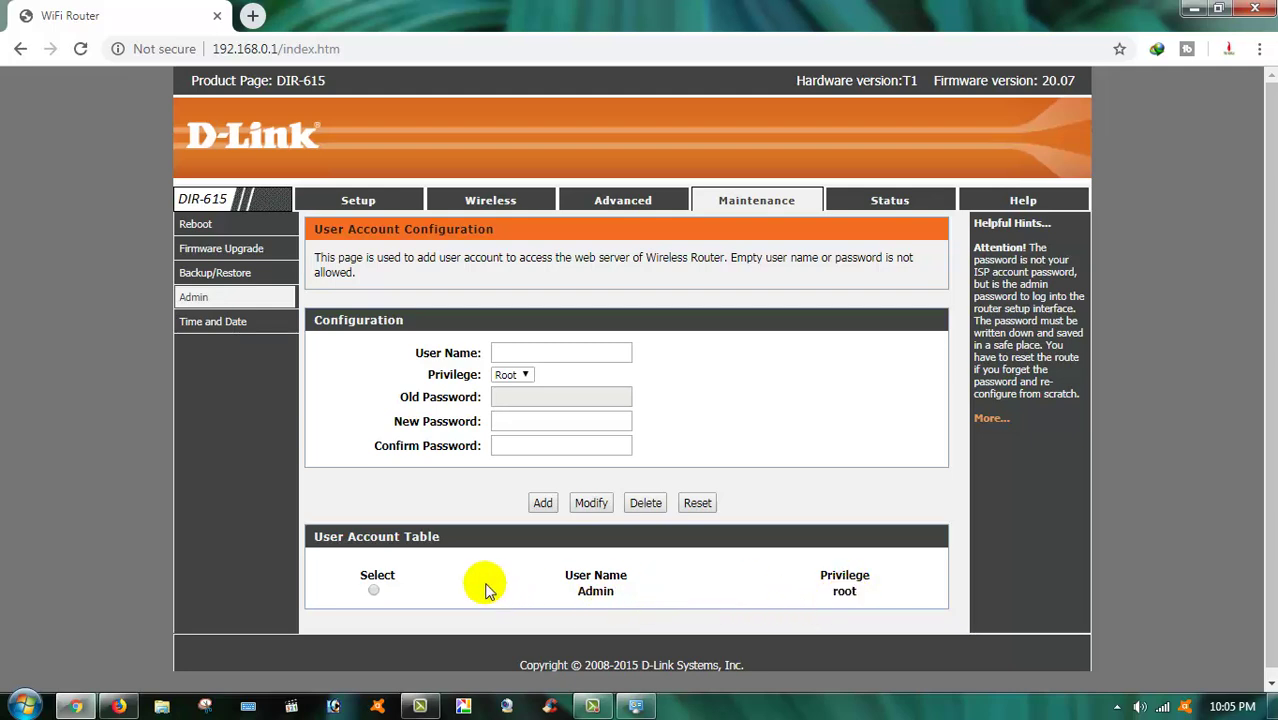
# Submit the Admin account with its current password and a new password entered twice
pyautogui.click(374, 592)
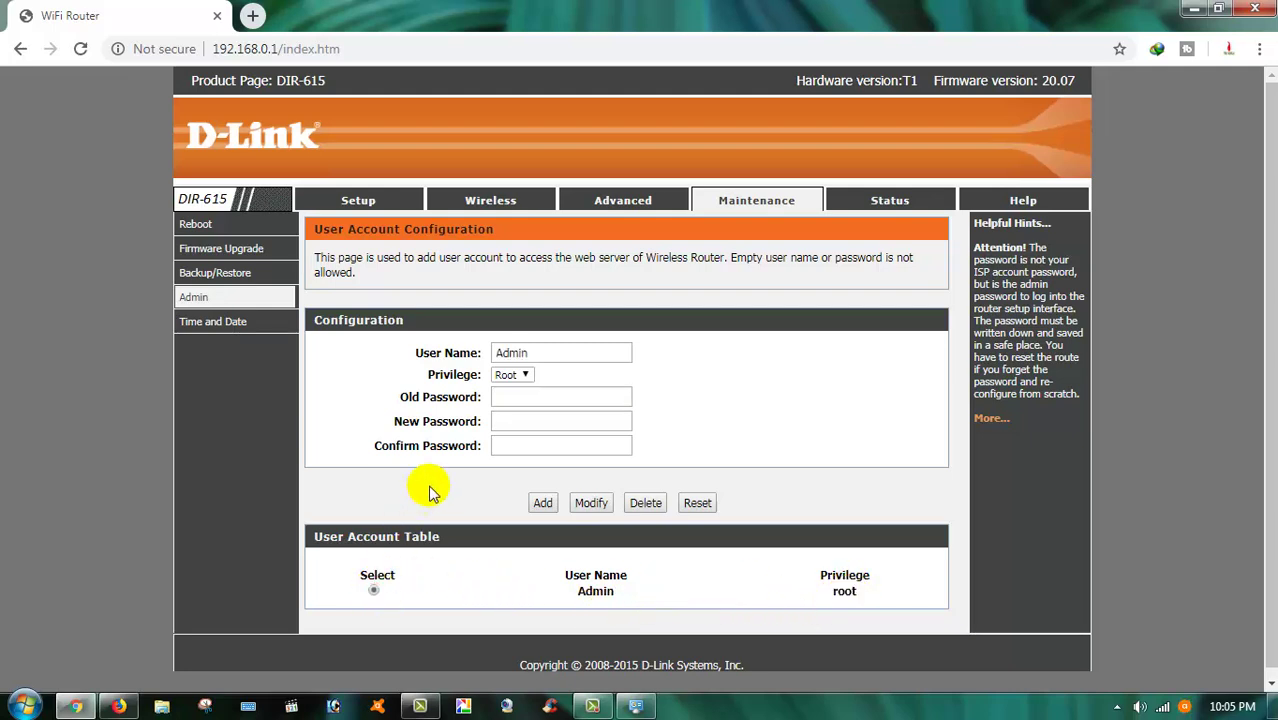
pyautogui.click(531, 405)
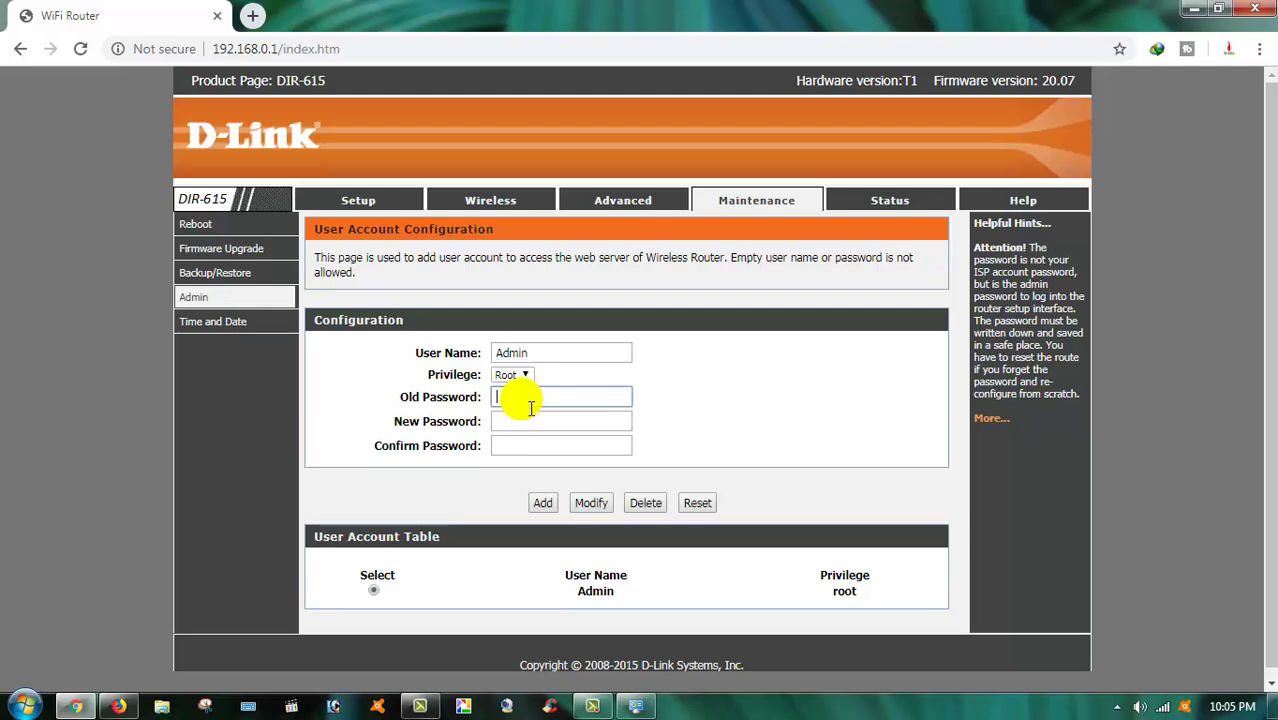
pyautogui.write('admin1')
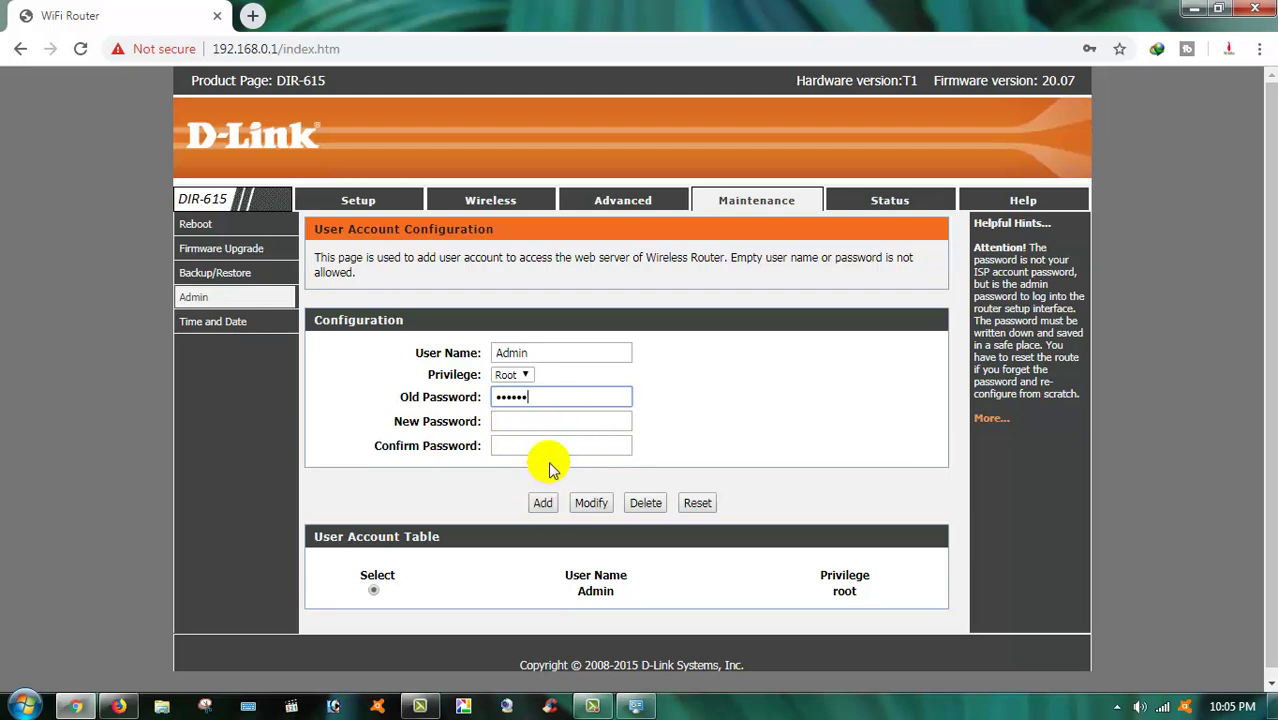
pyautogui.click(525, 424)
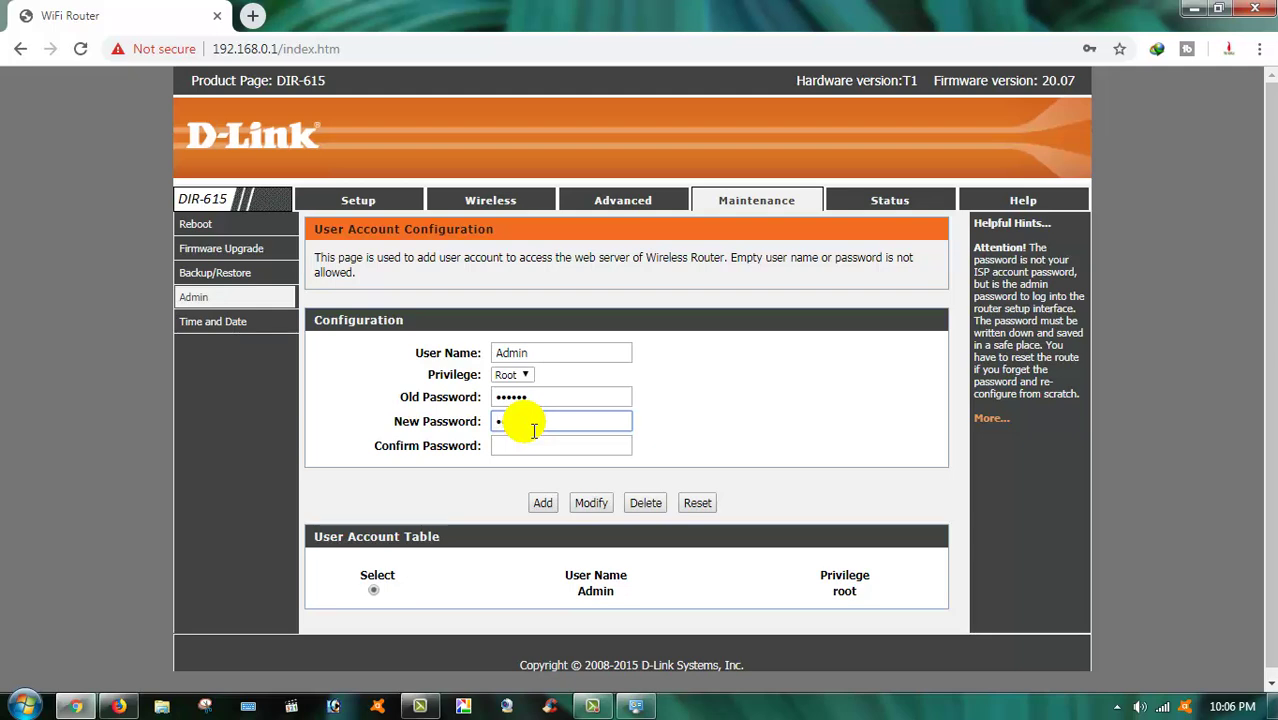
pyautogui.write('admin')
pyautogui.click(530, 447)
pyautogui.write('a')
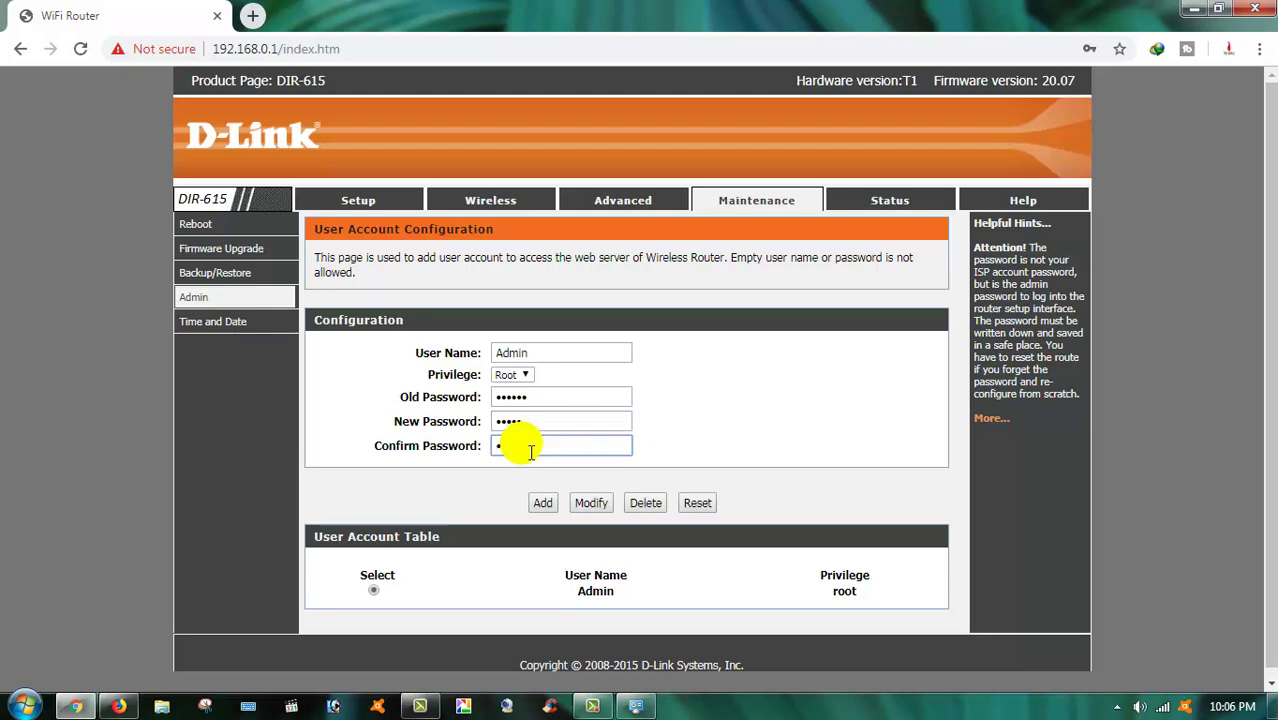
pyautogui.write('dmin')
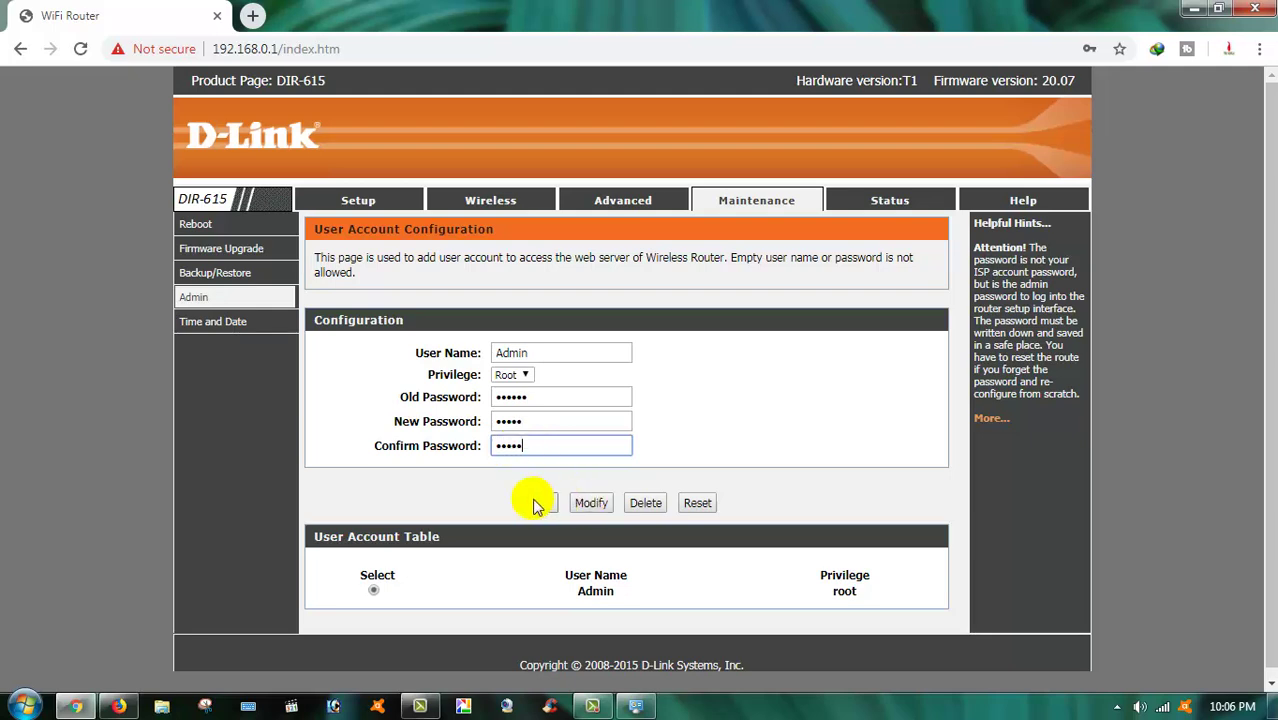
pyautogui.click(537, 500)
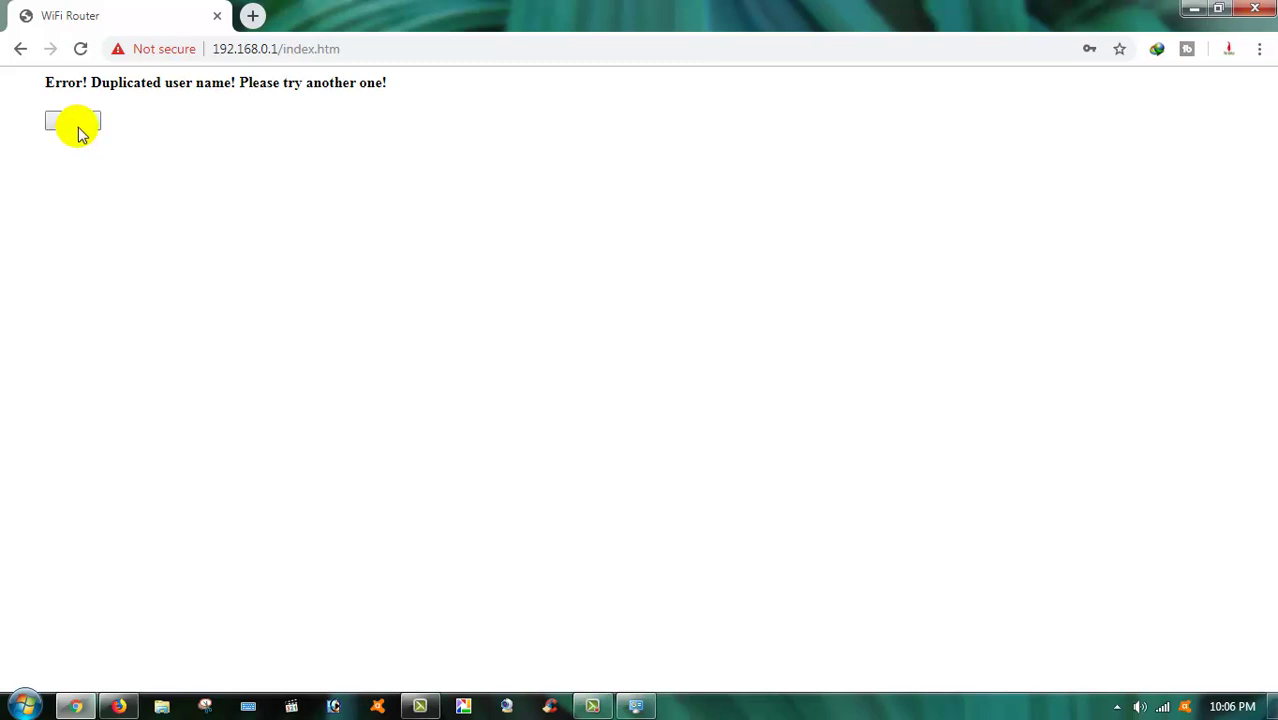
# Reload the router interface and scroll the Status page to confirm the SSID PBS BANGLA
pyautogui.click(81, 48)
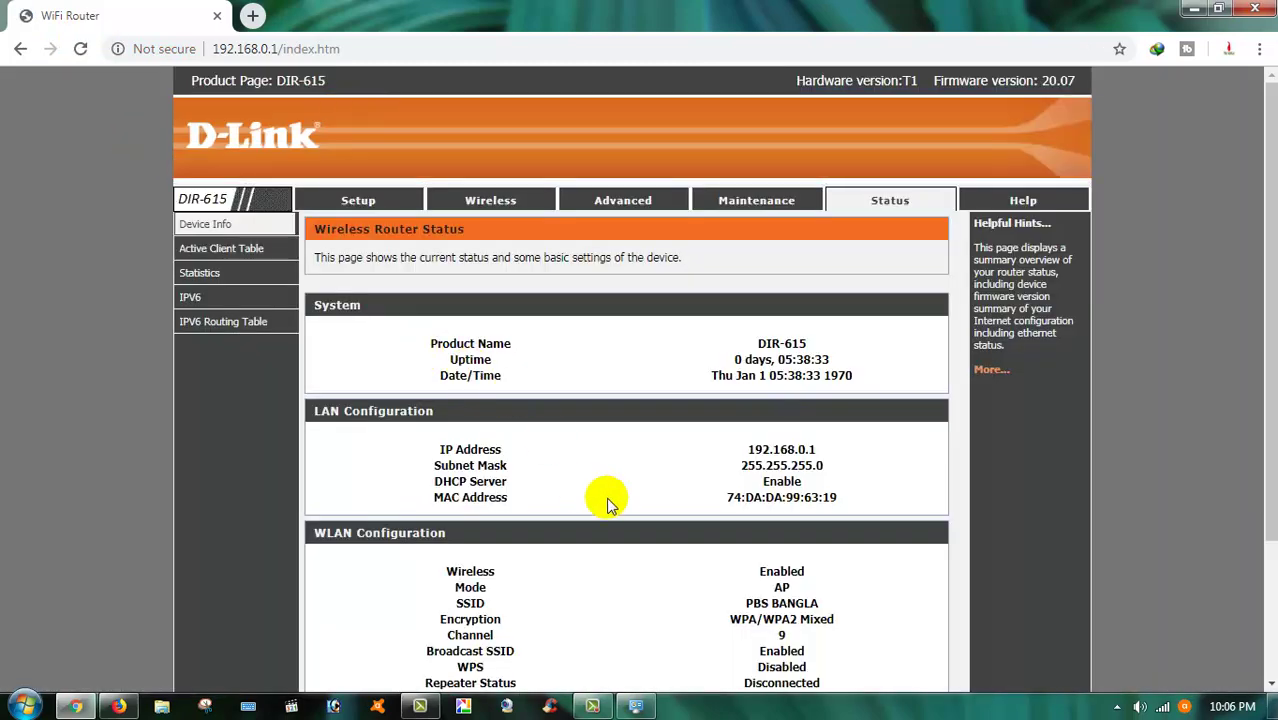
pyautogui.scroll(-3, 656, 265)
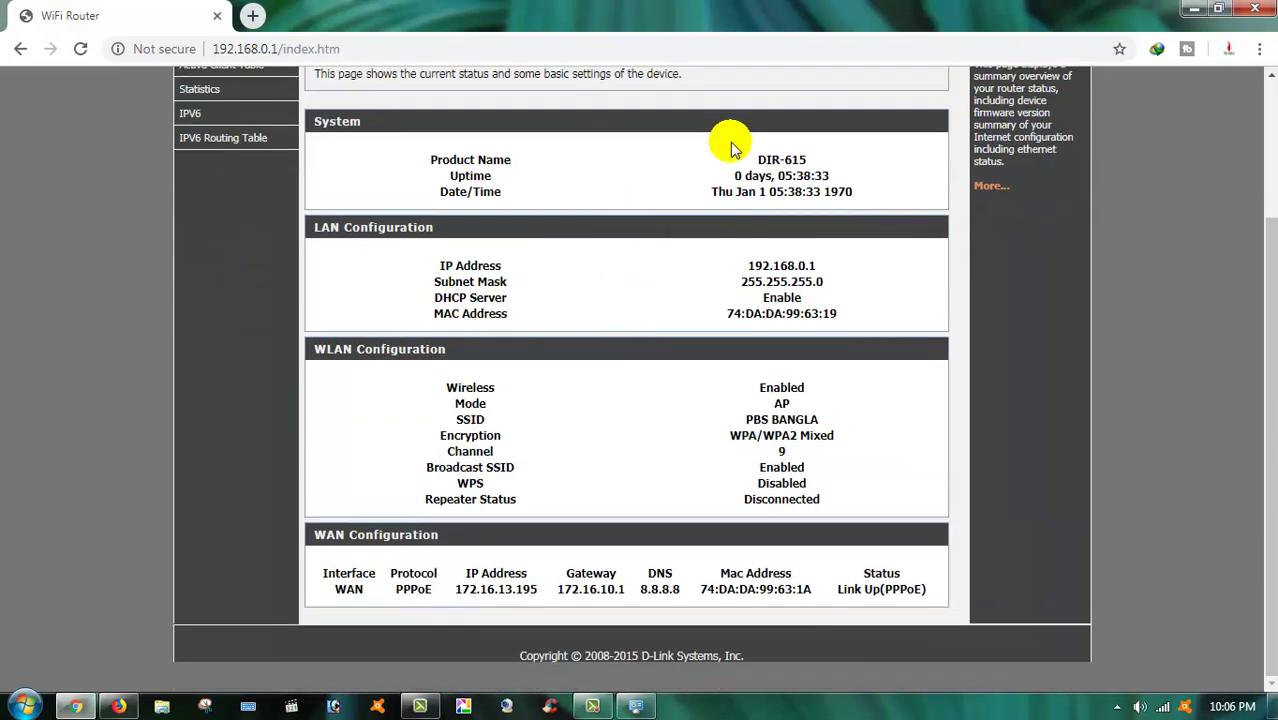
pyautogui.scroll(3, 720, 235)
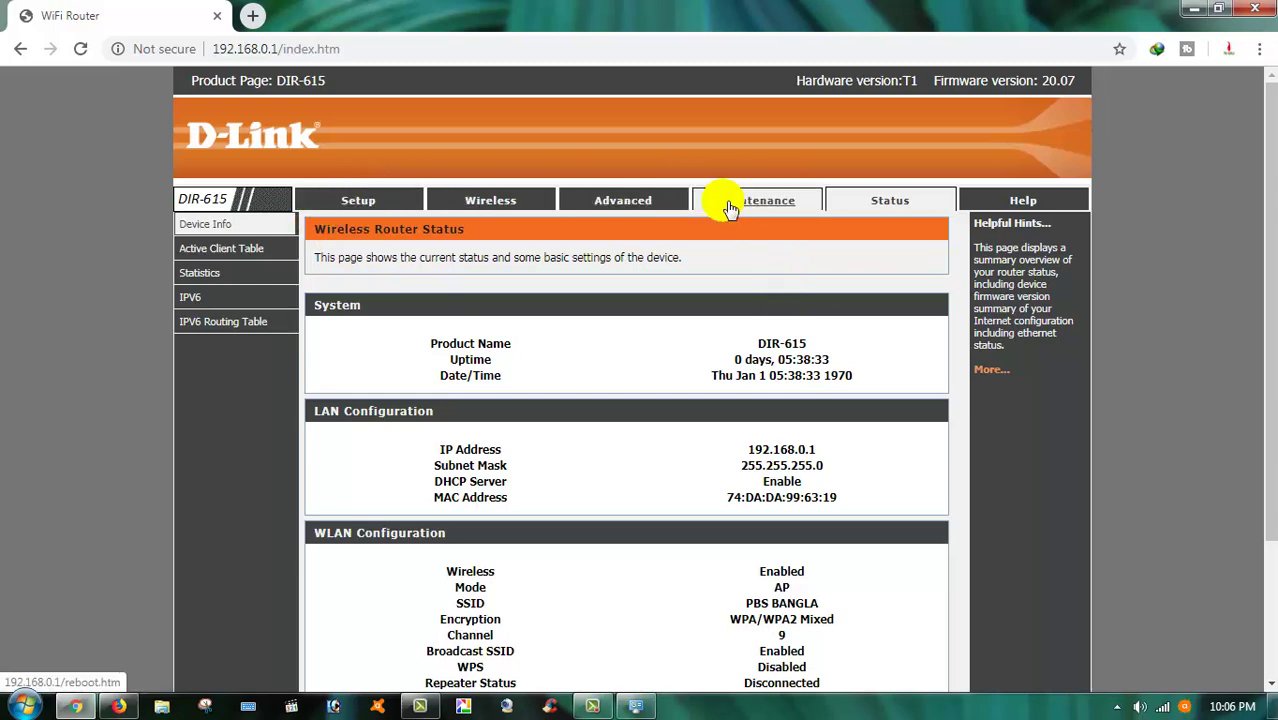
pyautogui.scroll(-3, 480, 350)
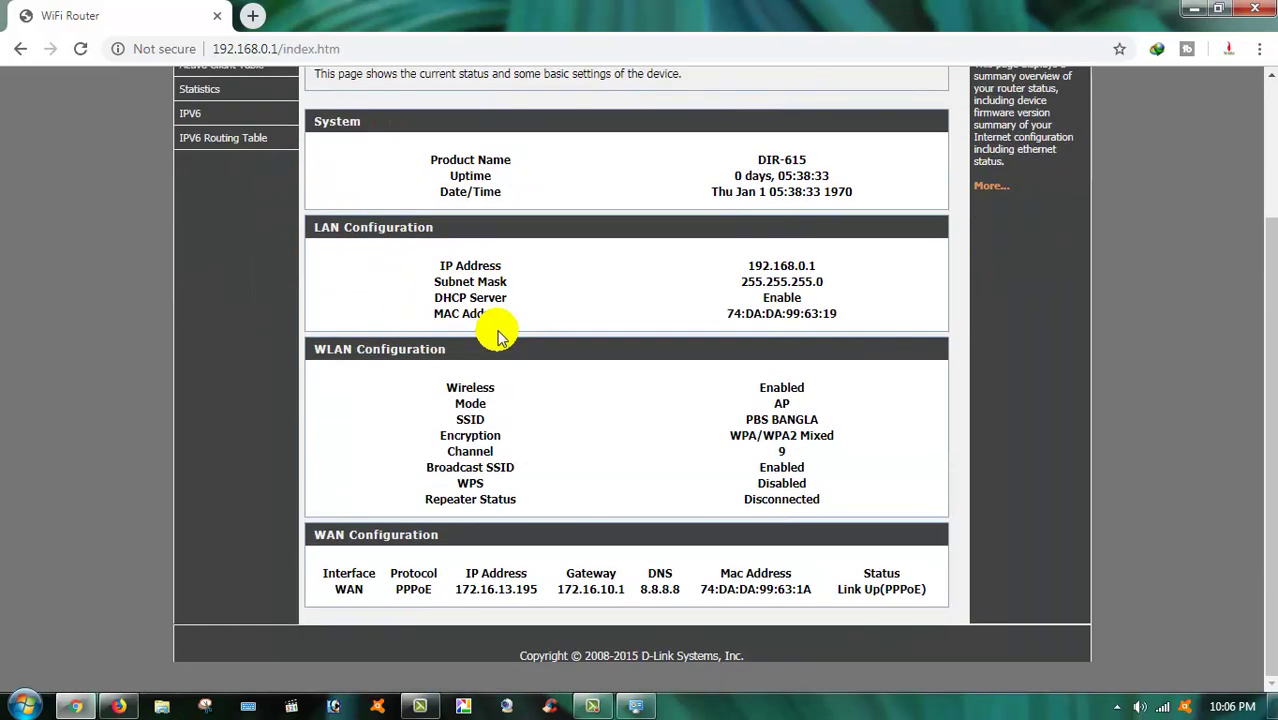
pyautogui.scroll(3, 357, 294)
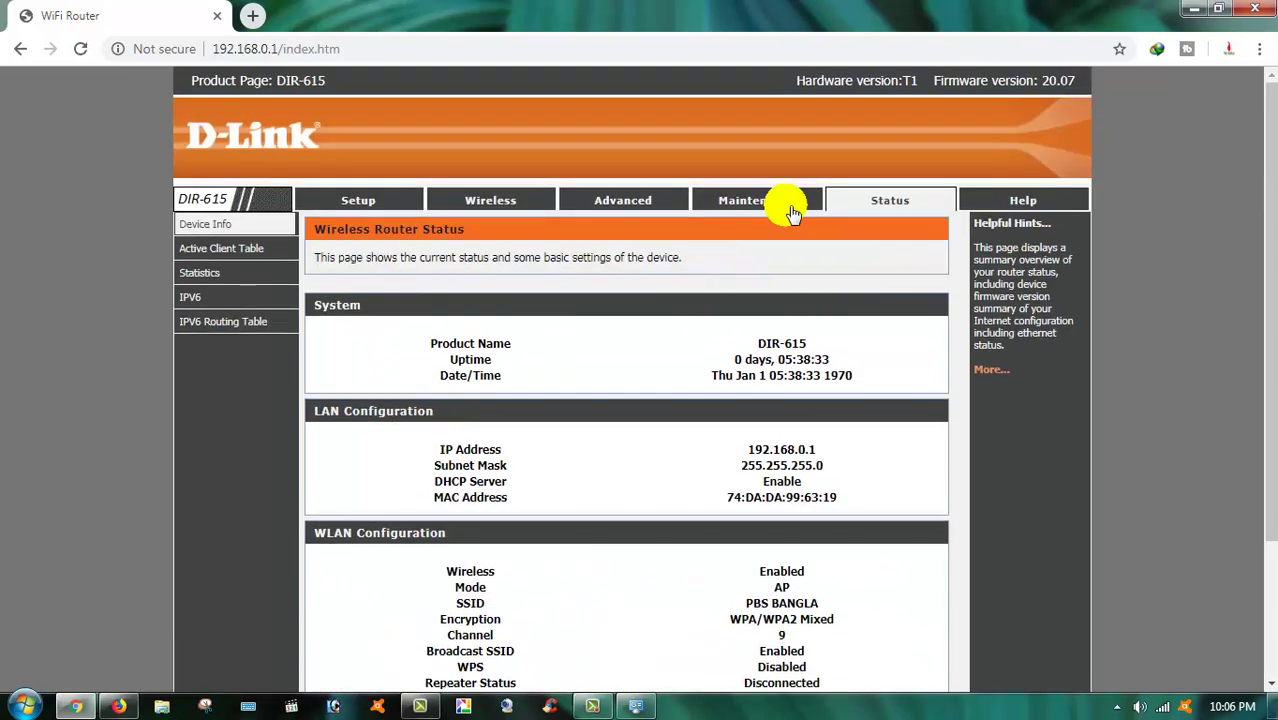